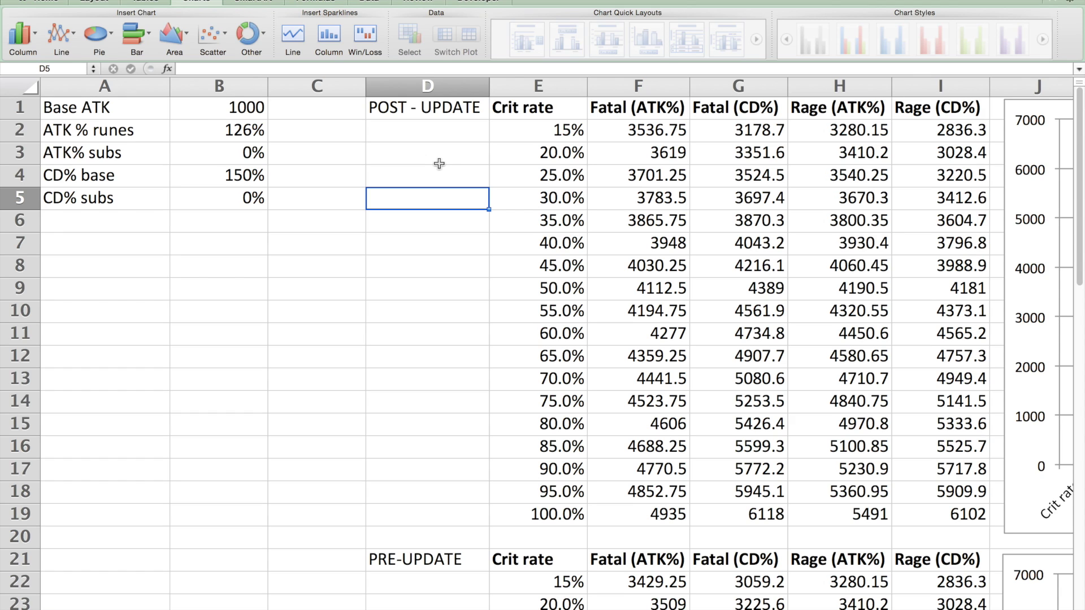
Step: Review the inputs (Base ATK 1000, ATK% runes, 15% crit) and the Fatal (ATK%) formula in F2
key(Up)
key(Up)
key(Up)
key(Up)
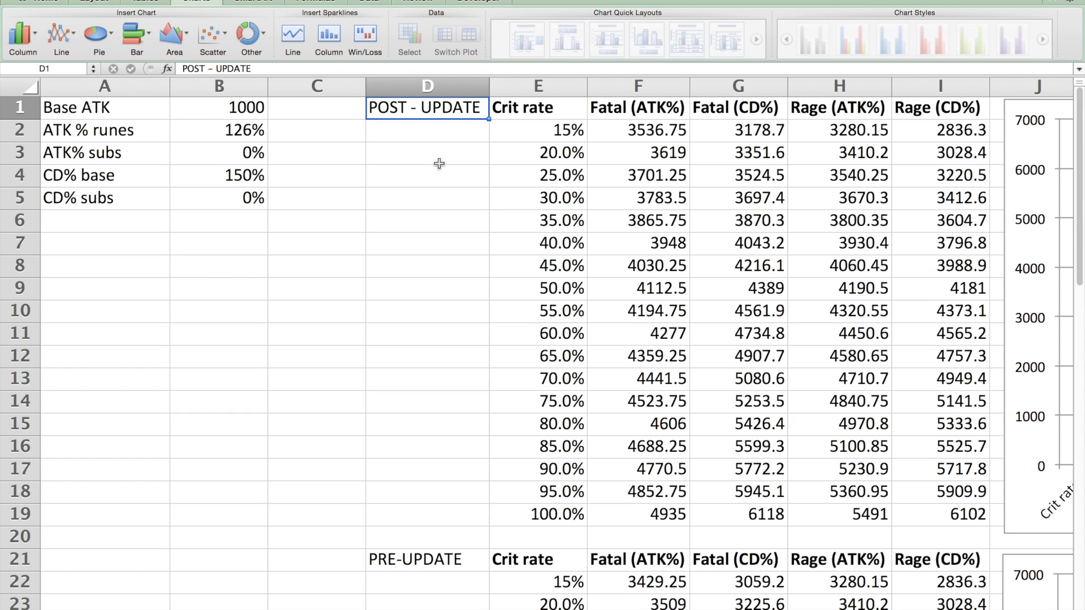
key(Left)
key(Left)
key(Right)
key(Right)
key(Left)
key(Left)
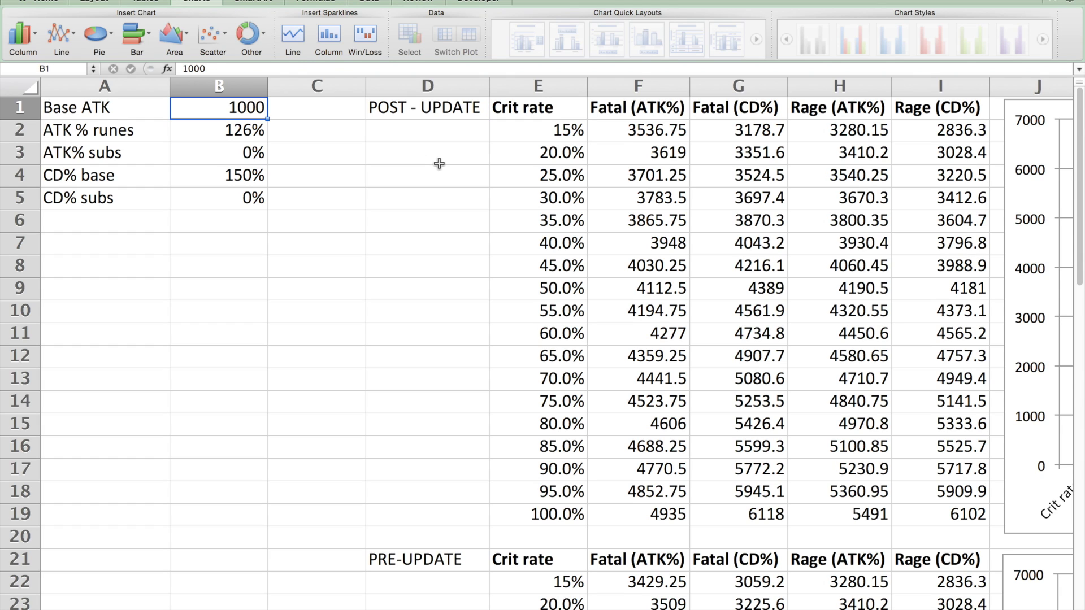
key(Left)
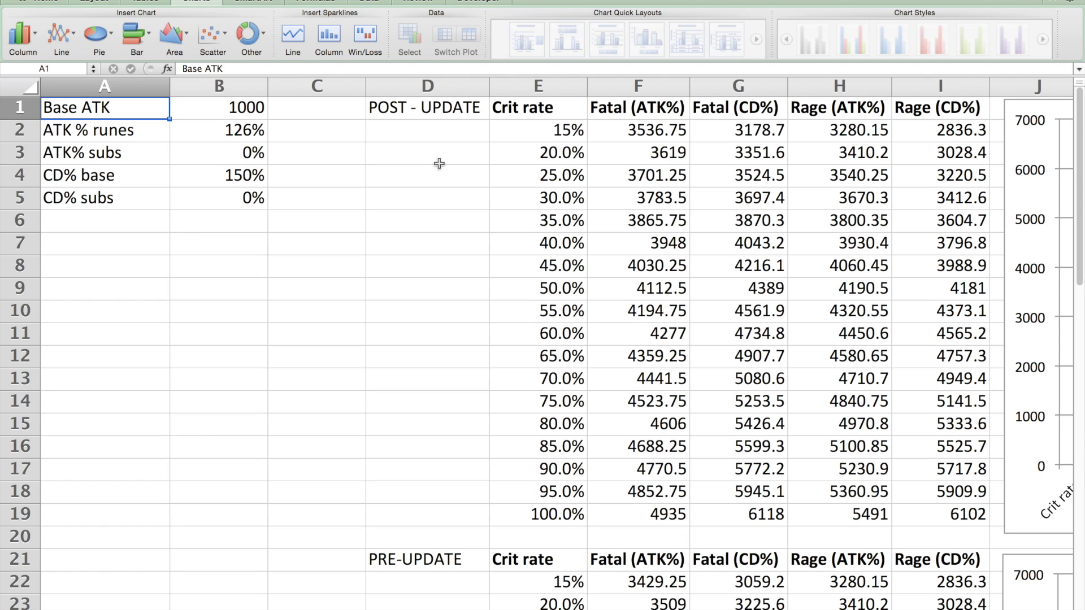
key(Down)
key(Right)
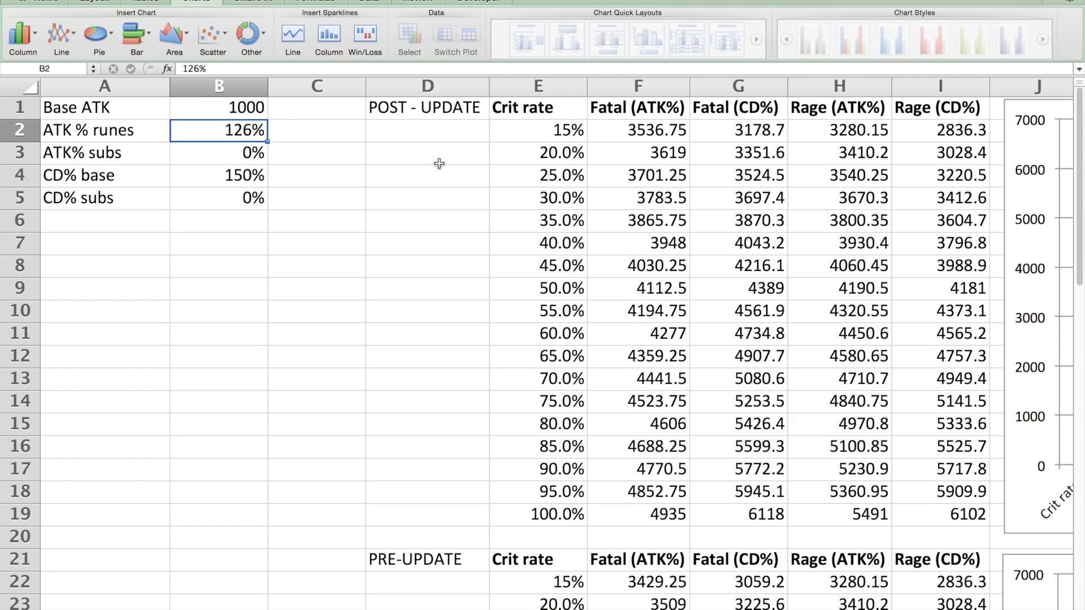
key(Right)
key(Right)
key(Right)
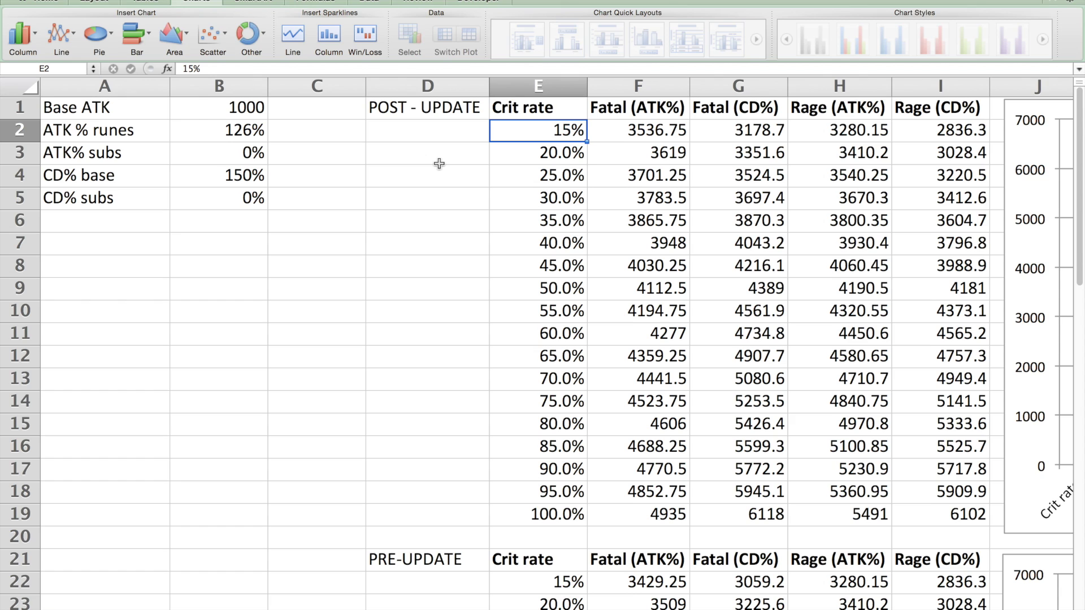
key(Right)
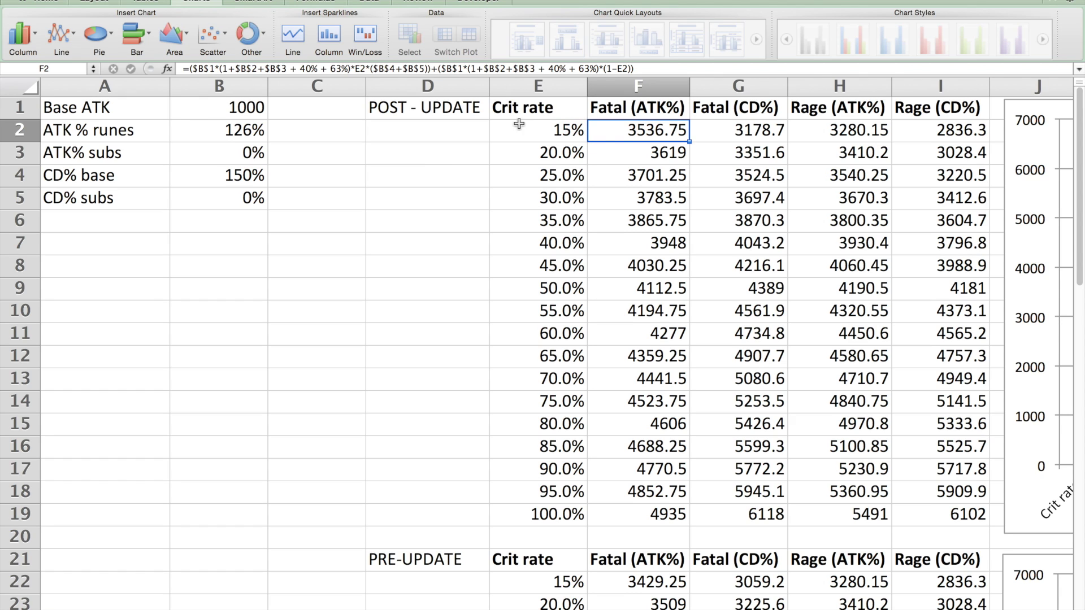
click(437, 68)
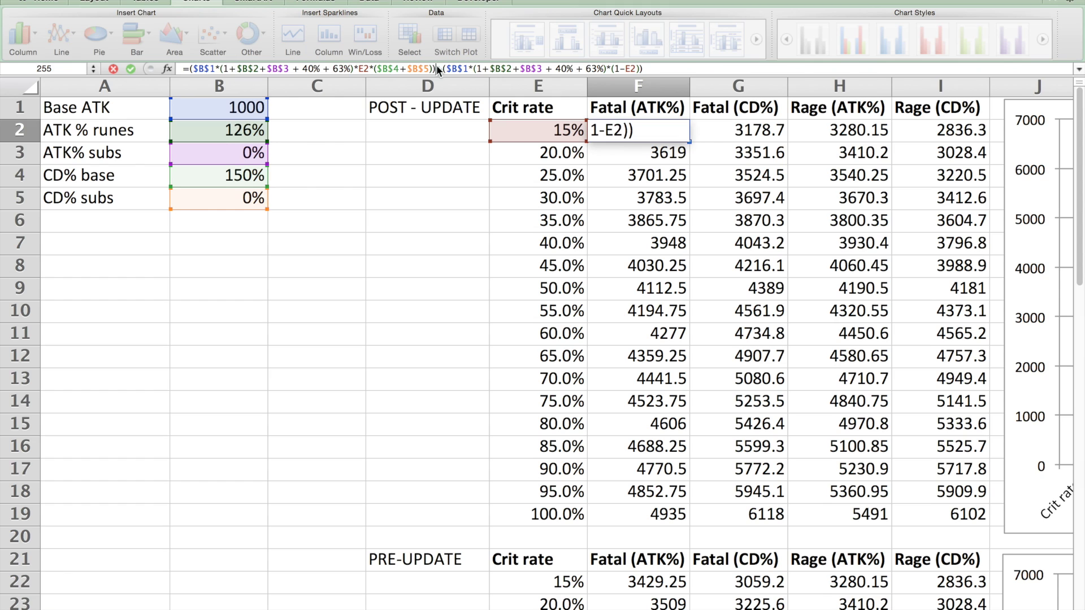
key(Return)
Step: Examine F2's 63% and 40% bonuses and crit/non-crit terms, leaving its result at 3536.75
key(Up)
key(Up)
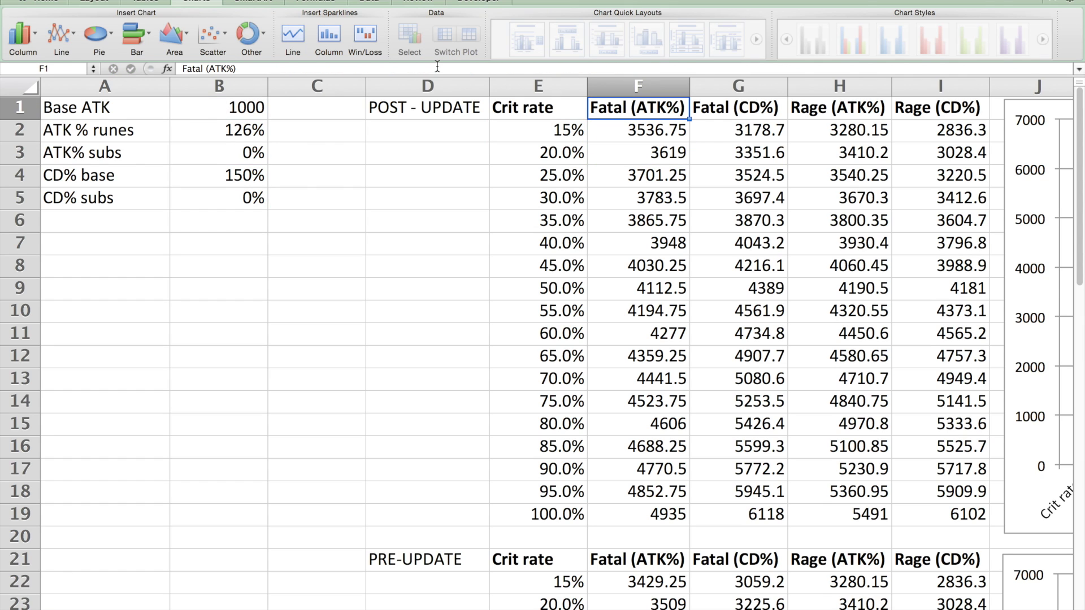
key(Down)
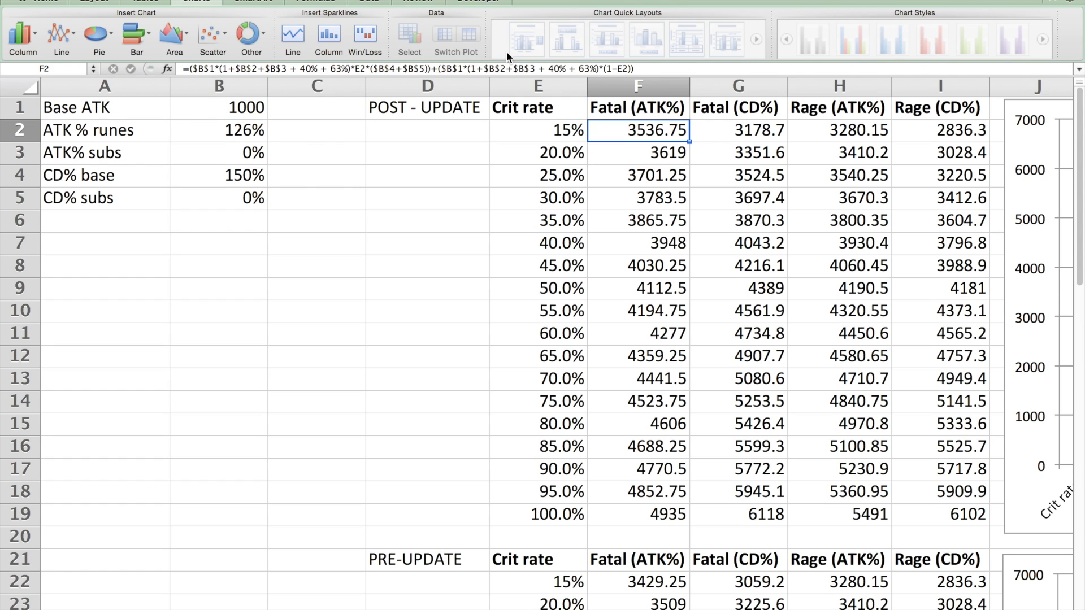
click(332, 68)
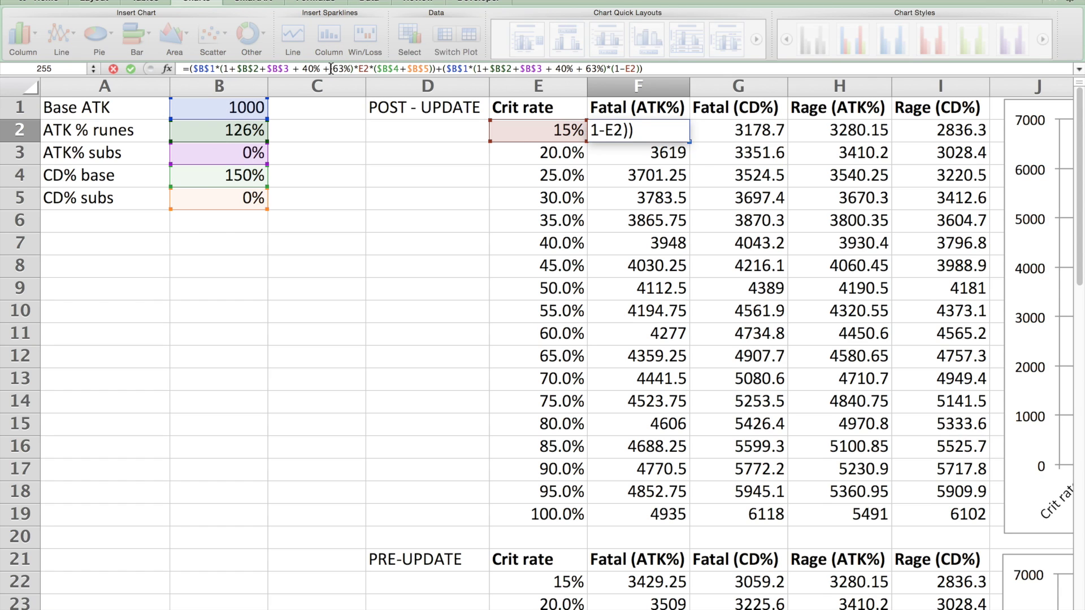
double_click(335, 69)
double_click(310, 68)
double_click(565, 69)
double_click(592, 68)
click(442, 69)
text(()
drag(436, 69, 190, 68)
triple_click(651, 57)
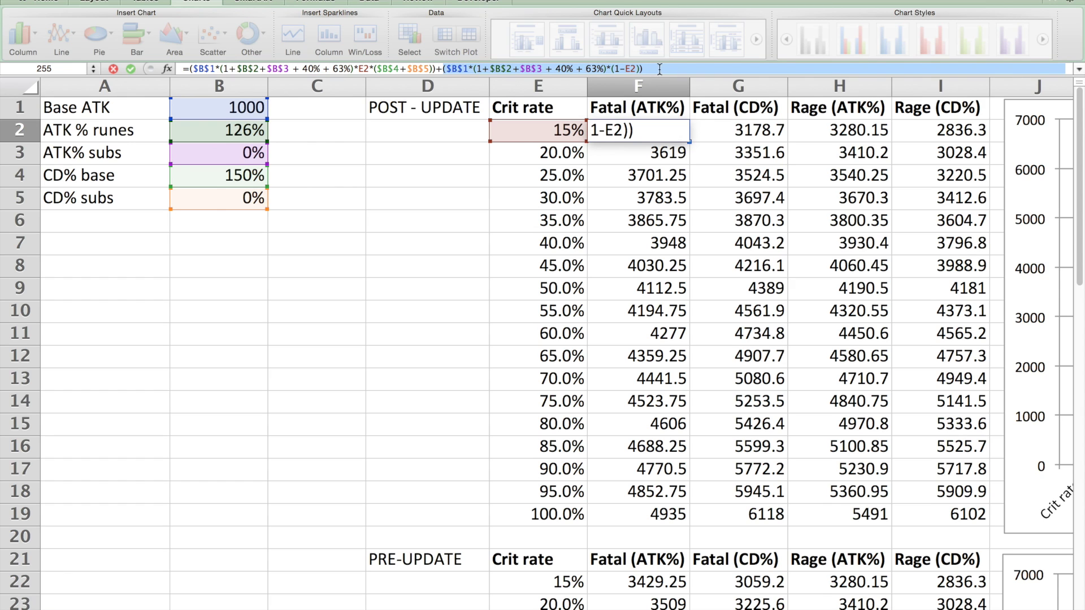
click(620, 68)
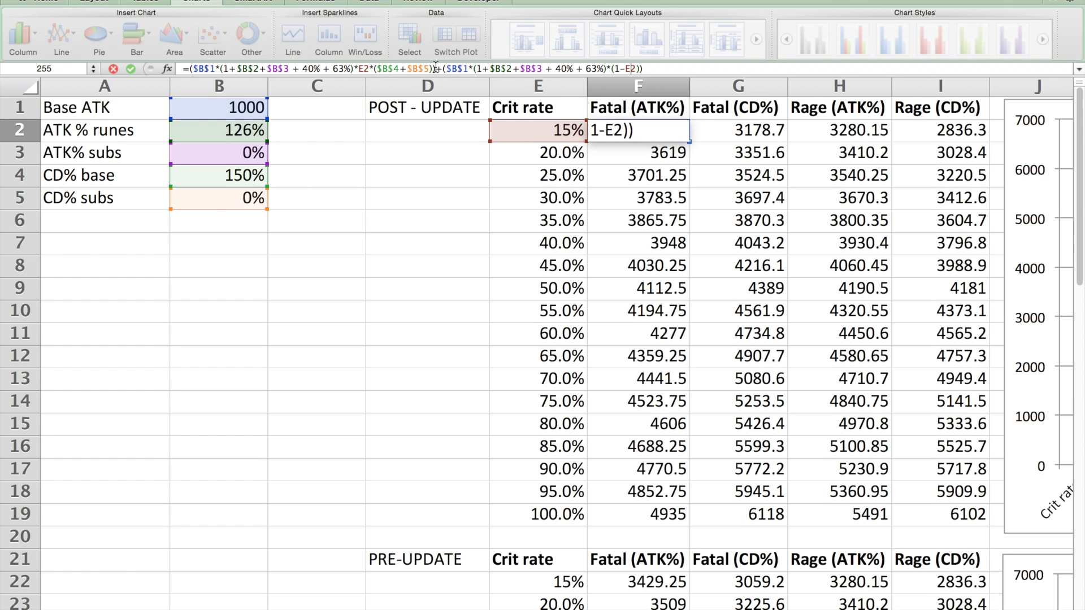
drag(436, 67, 182, 66)
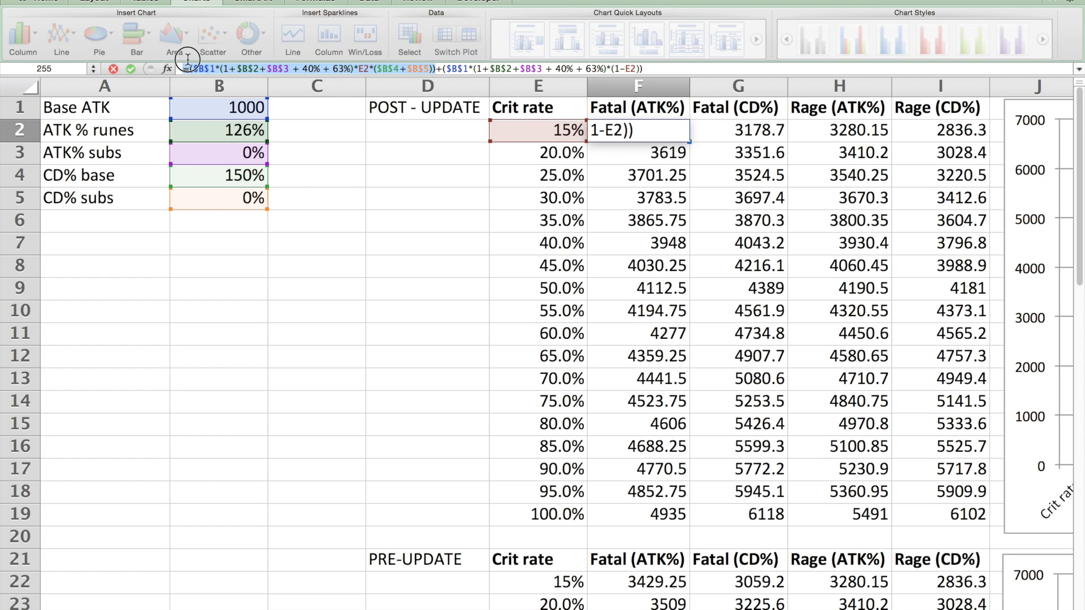
click(384, 68)
drag(373, 69, 431, 69)
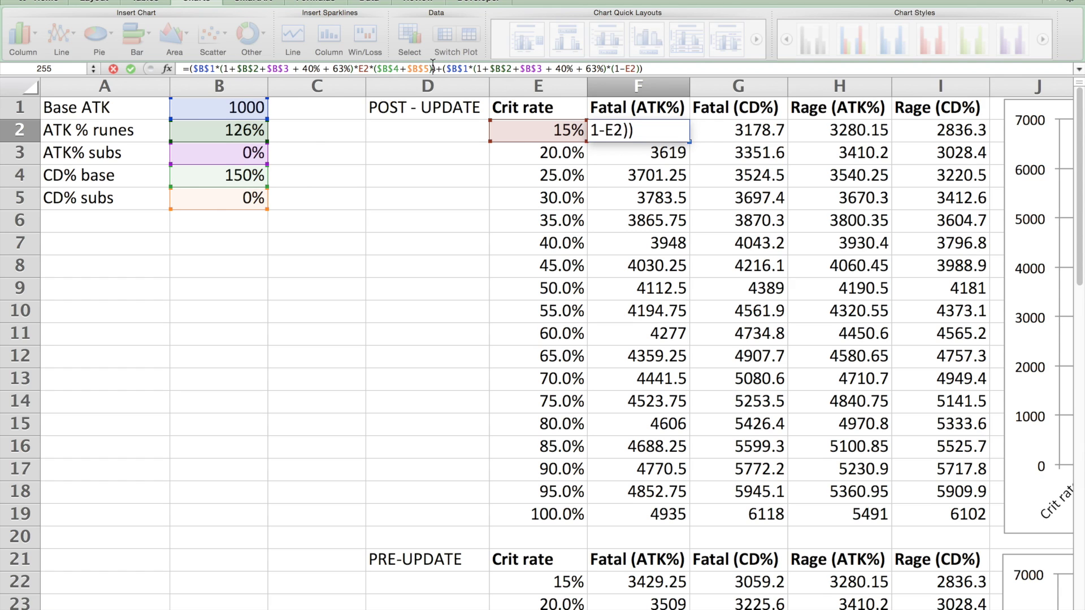
drag(440, 68, 293, 59)
drag(189, 68, 425, 69)
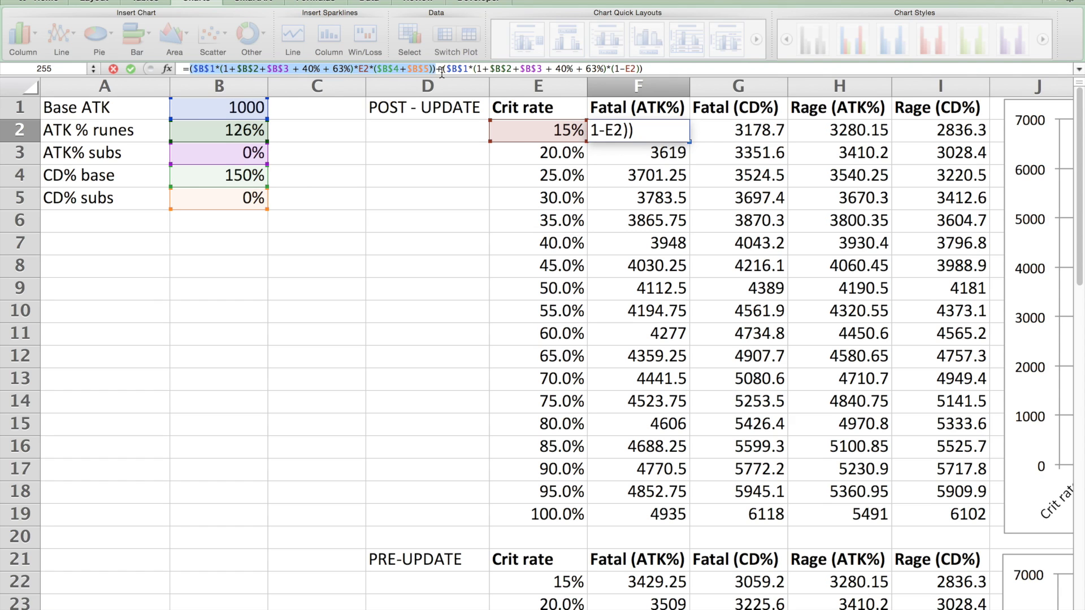
double_click(468, 69)
drag(469, 68, 678, 68)
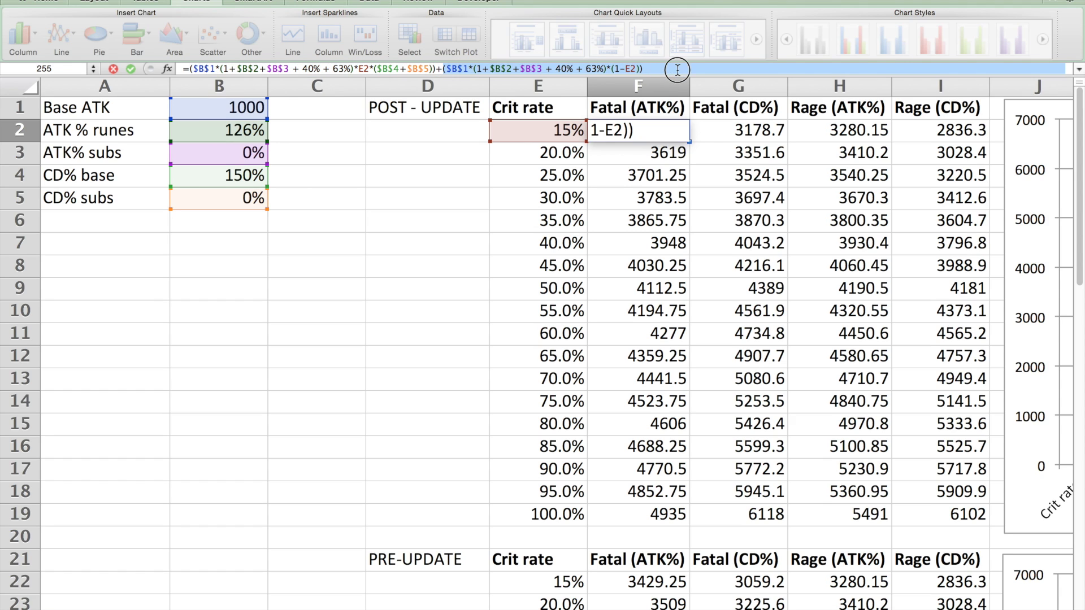
click(675, 69)
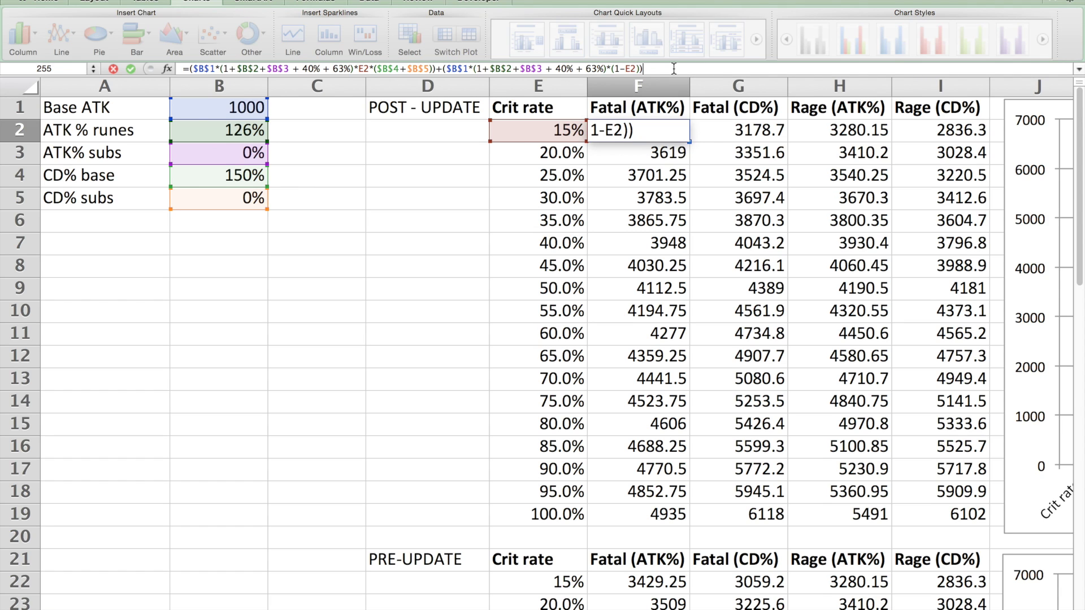
key(Return)
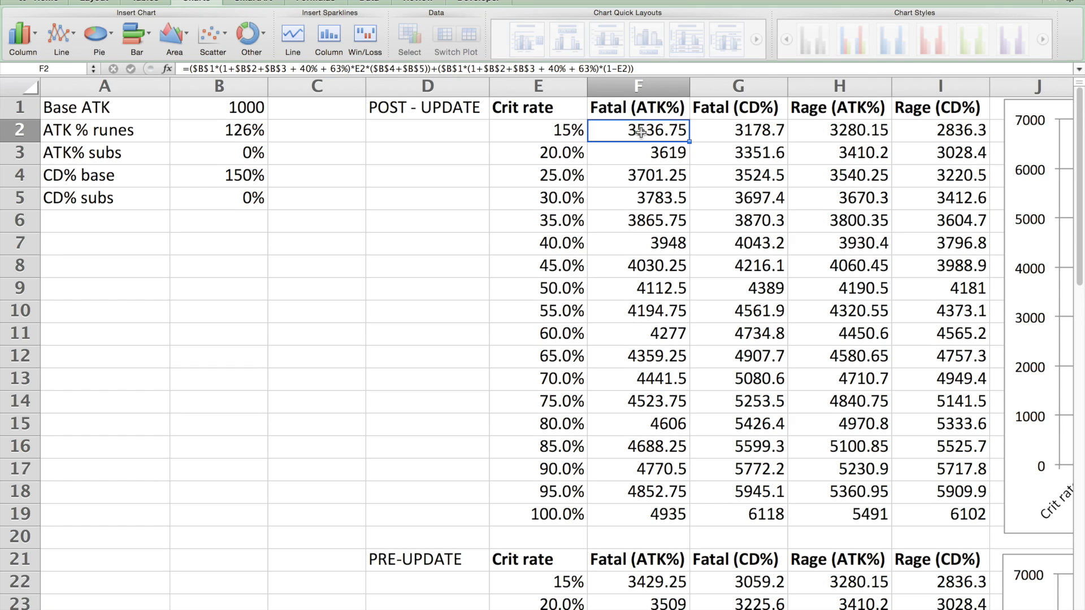
Step: Inspect the G2, H2 and I2 formulas' 40%, 63% and 80% bonuses without changes (I2 stays 2836.3)
key(Right)
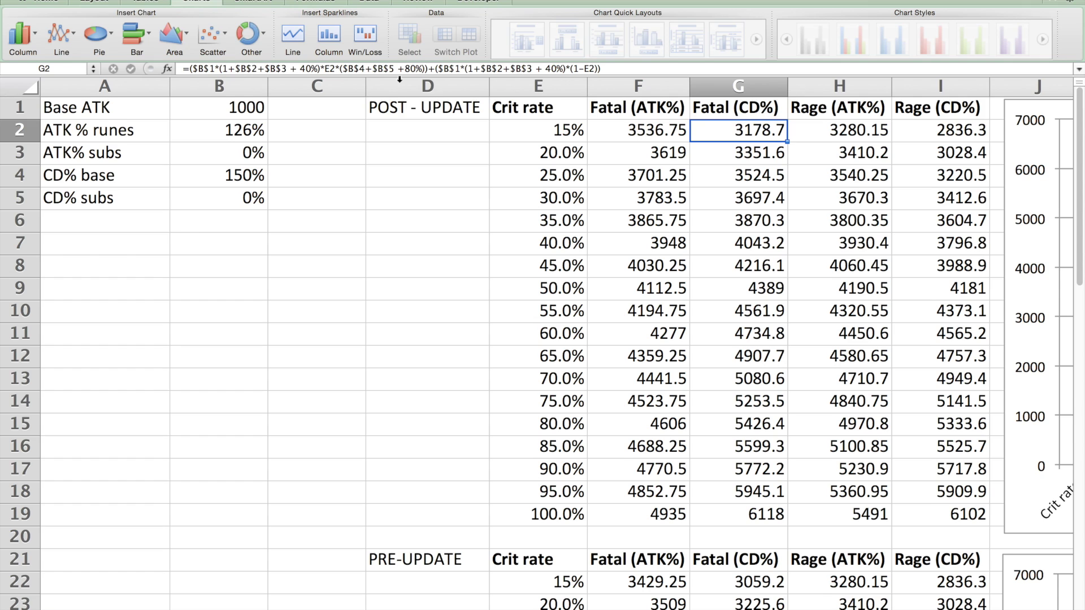
double_click(305, 70)
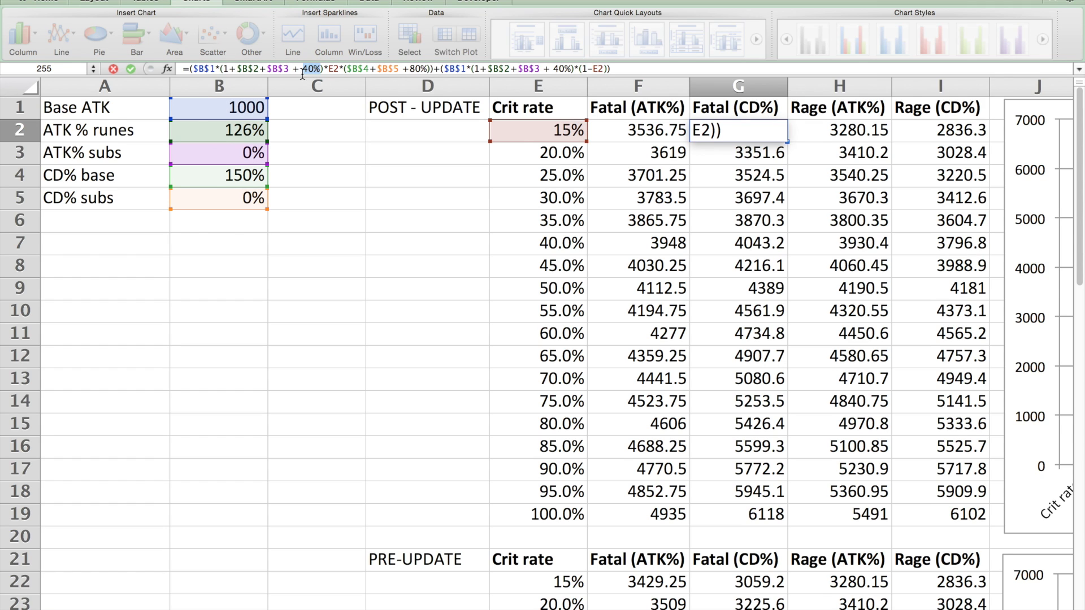
double_click(418, 70)
key(Tab)
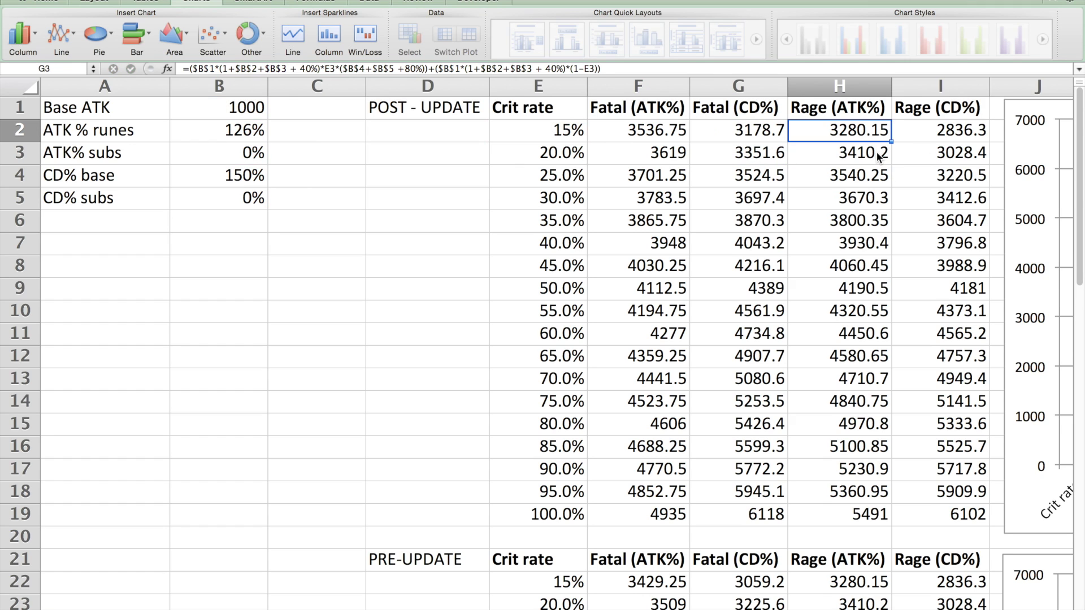
click(303, 70)
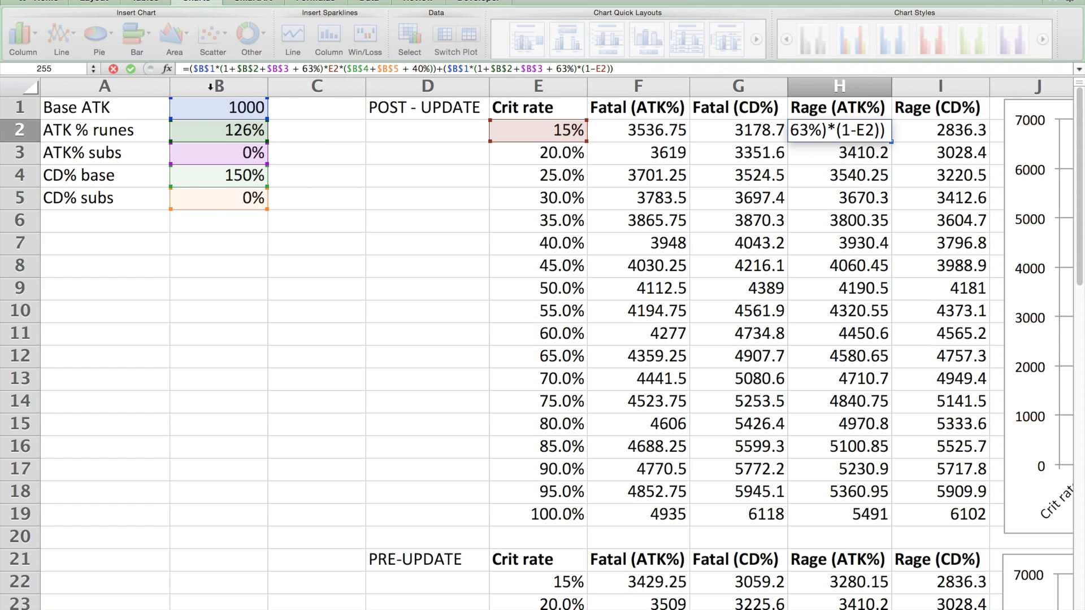
double_click(308, 68)
double_click(564, 69)
double_click(419, 69)
key(Tab)
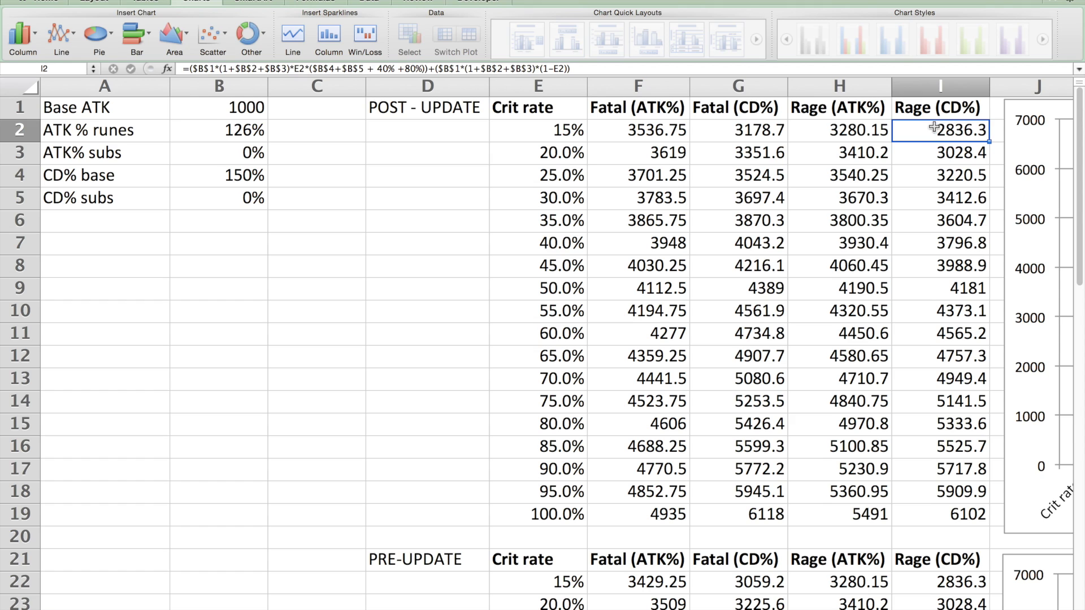
click(383, 69)
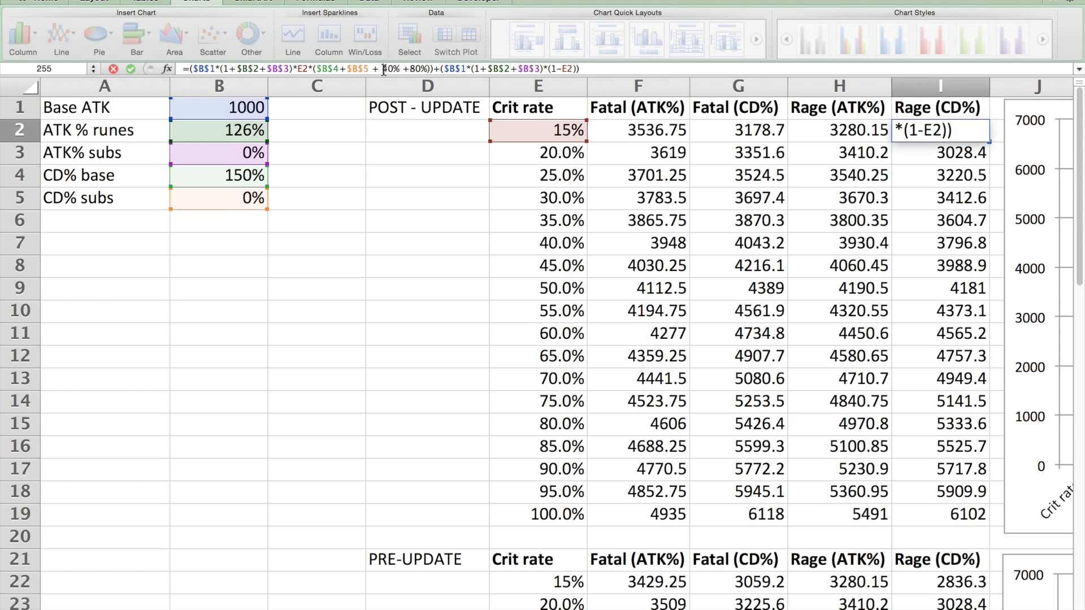
double_click(394, 68)
double_click(419, 69)
key(Escape)
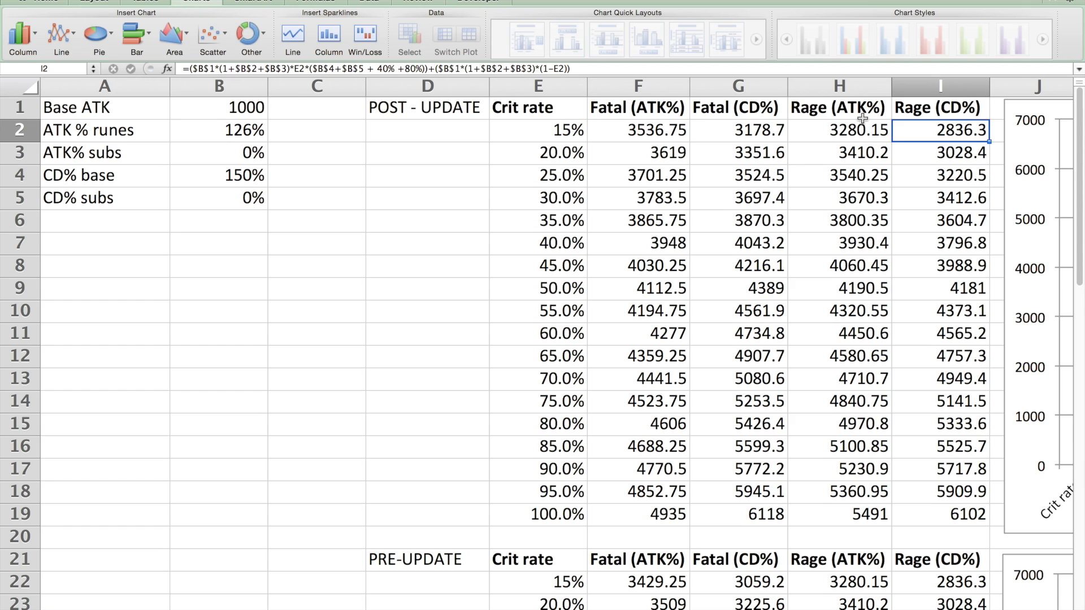
Step: Check the Fatal and Rage formulas further down the table at 15%, 55%, 60% and 65% crit
scroll(862, 118, down, 10)
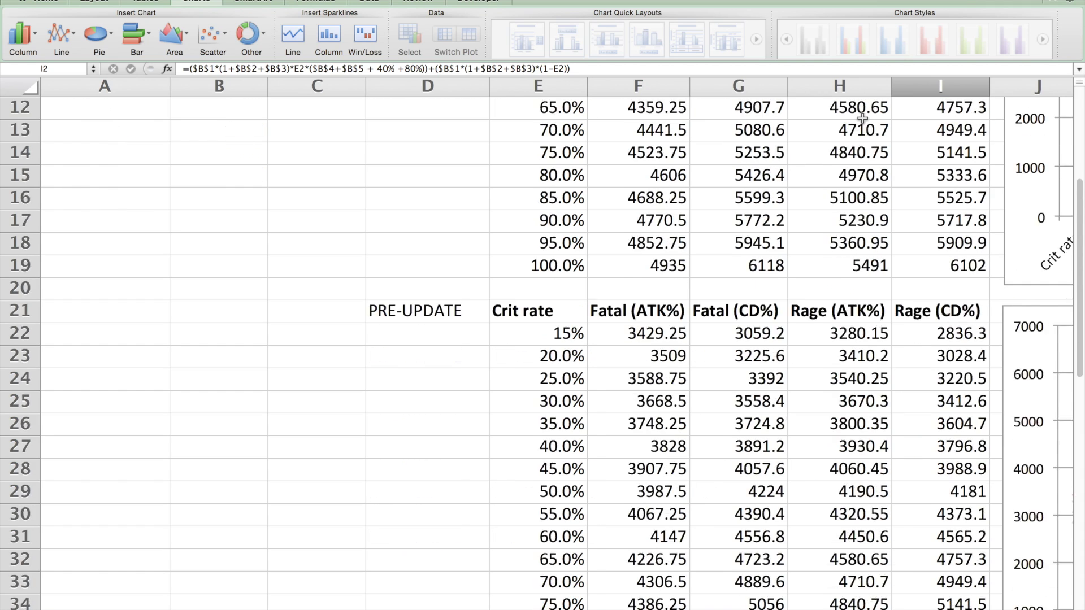
scroll(863, 117, up, 3)
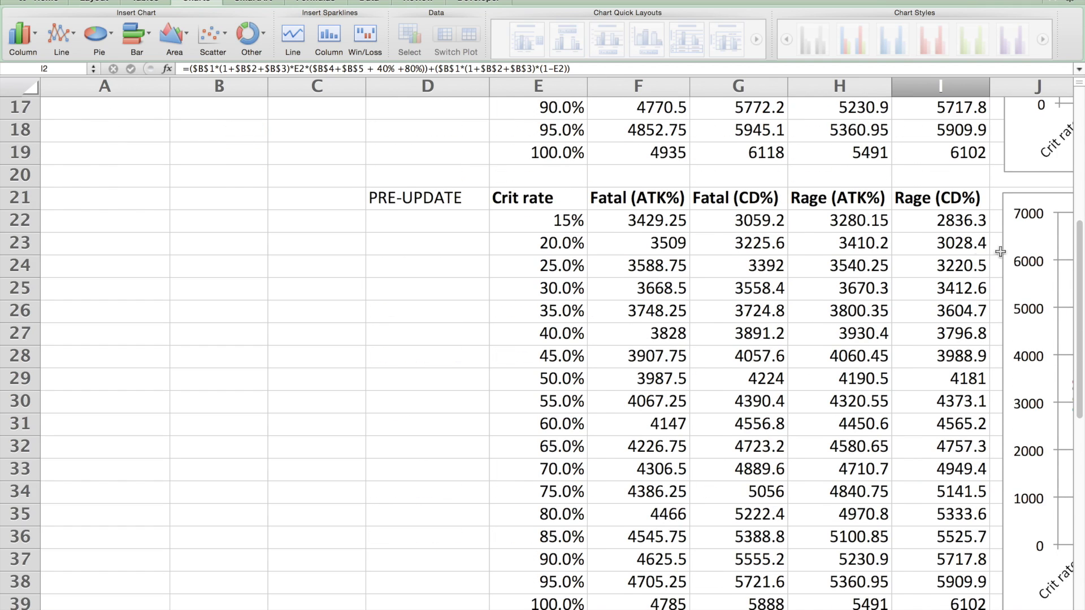
click(726, 219)
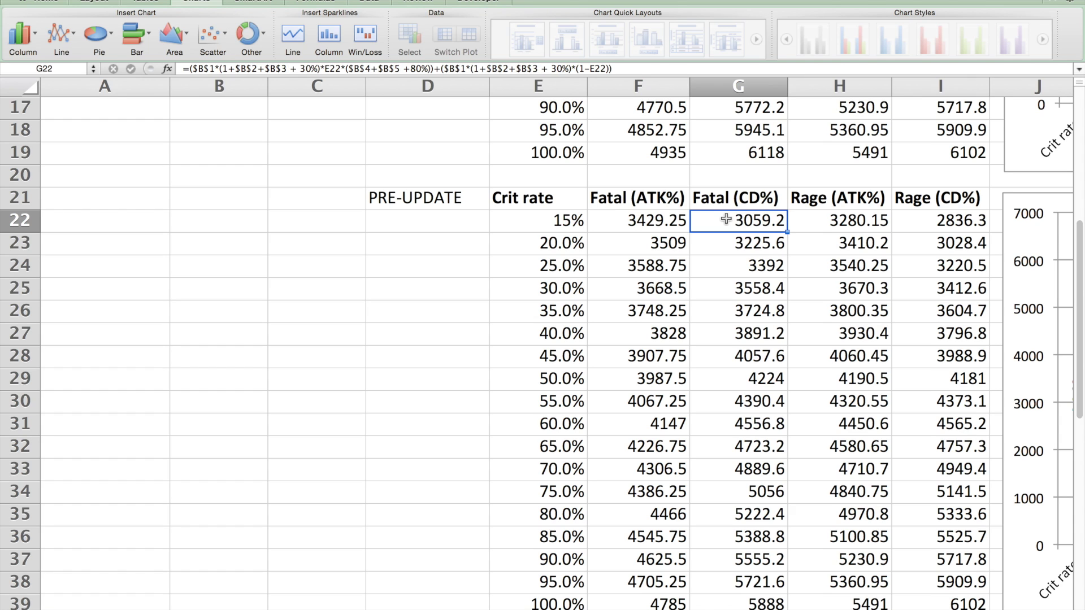
scroll(727, 219, down, 2)
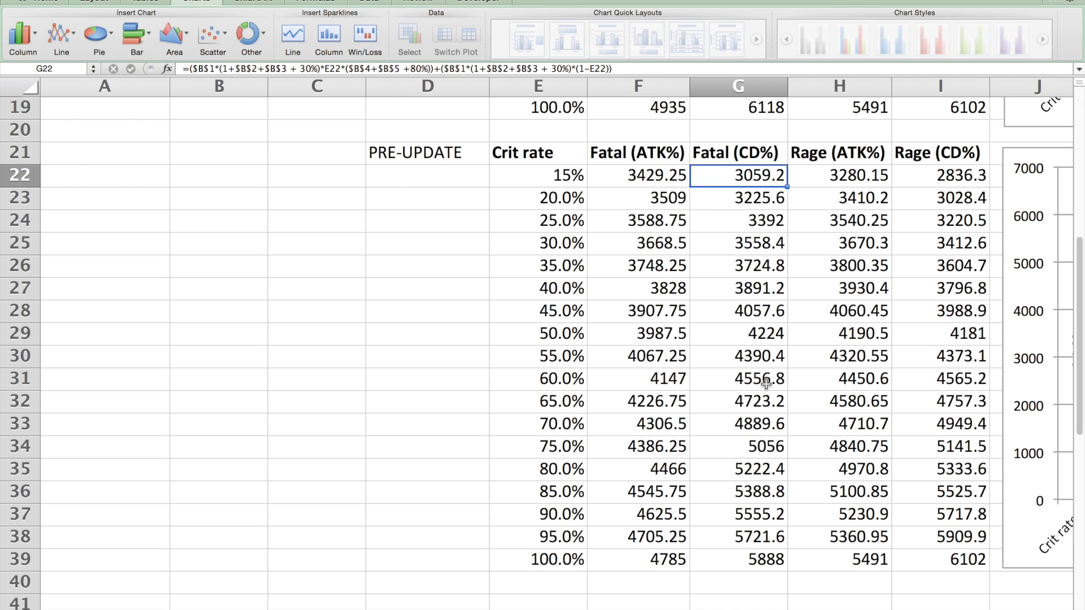
click(656, 378)
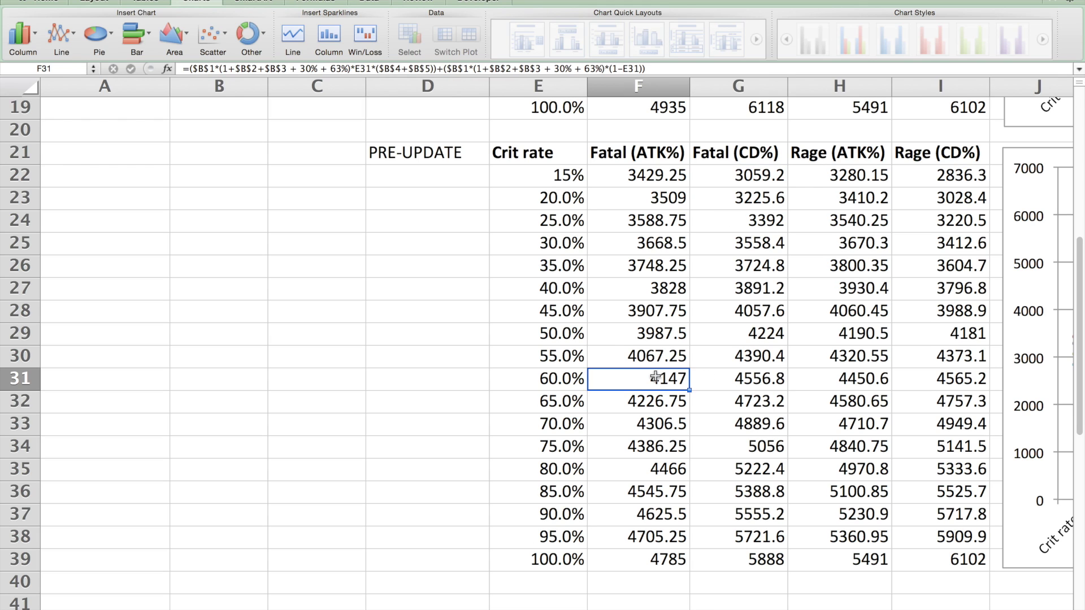
key(Right)
key(Left)
key(Right)
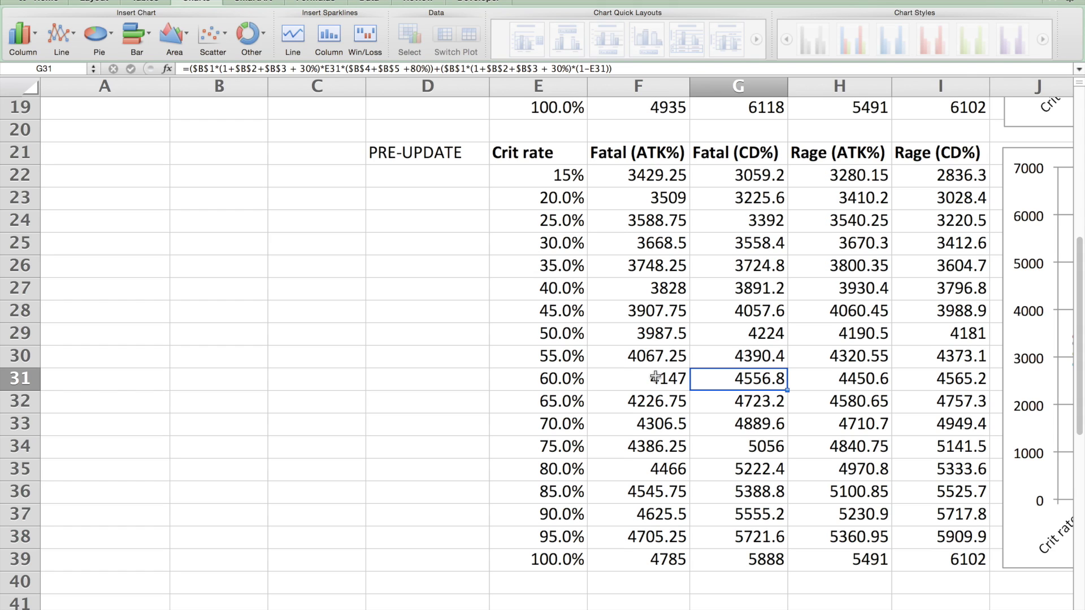
key(Right)
key(Right)
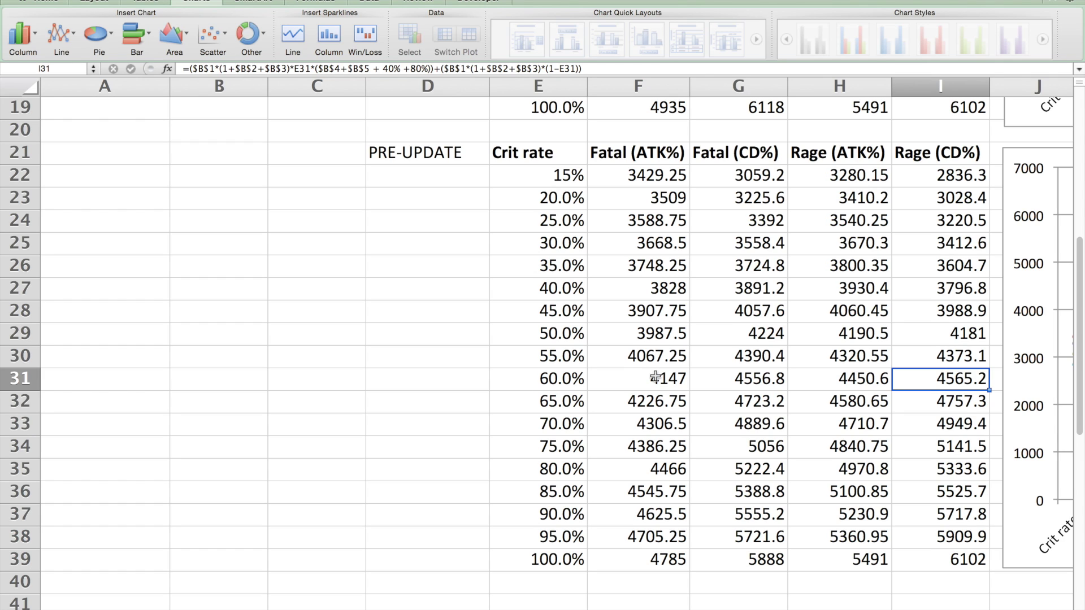
key(Down)
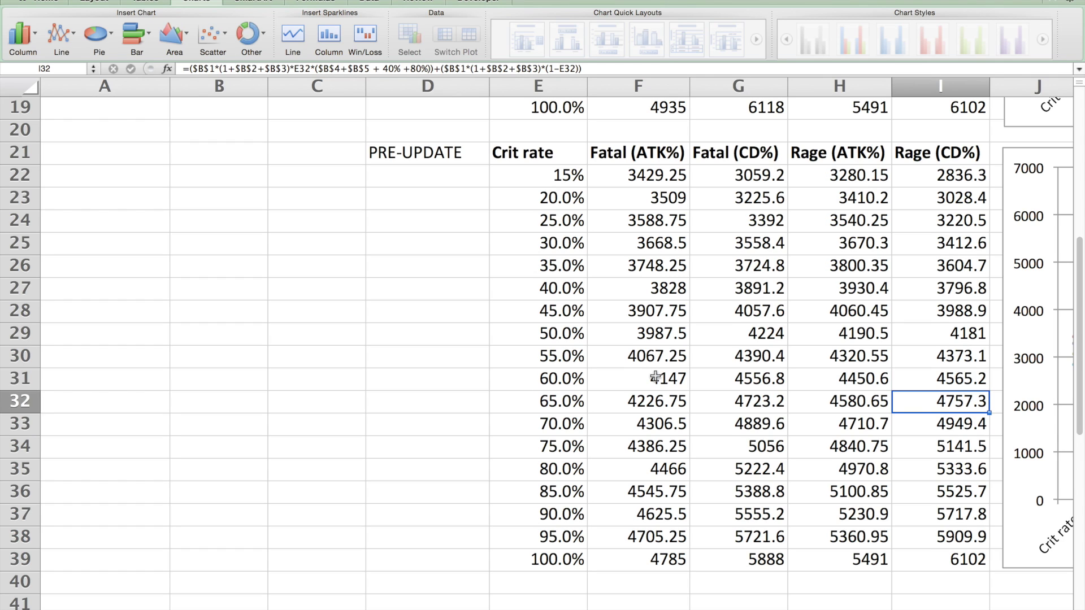
key(Up)
key(Up)
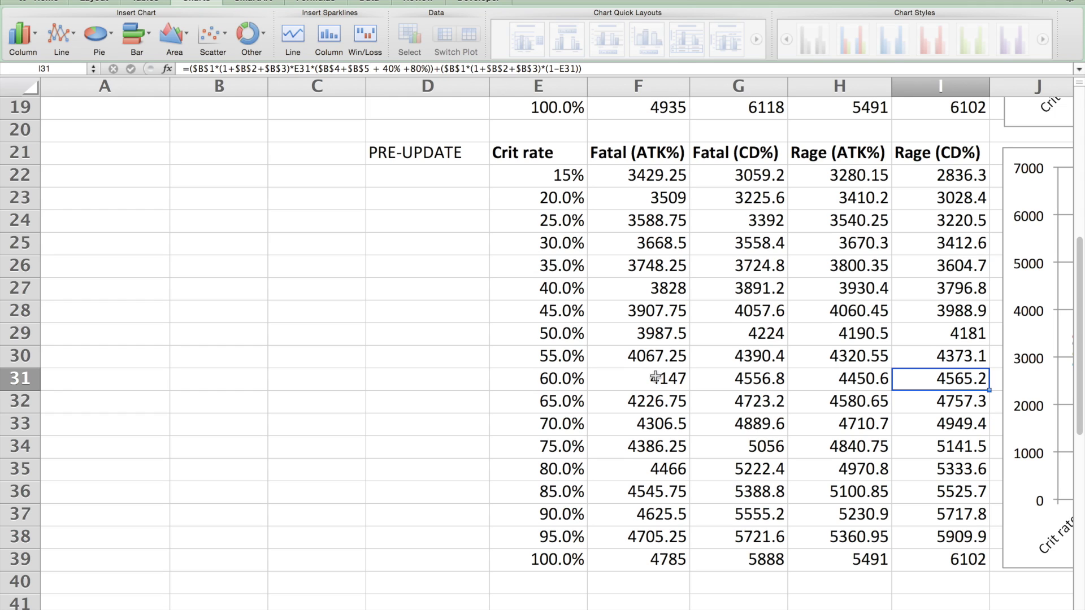
key(Left)
key(Left)
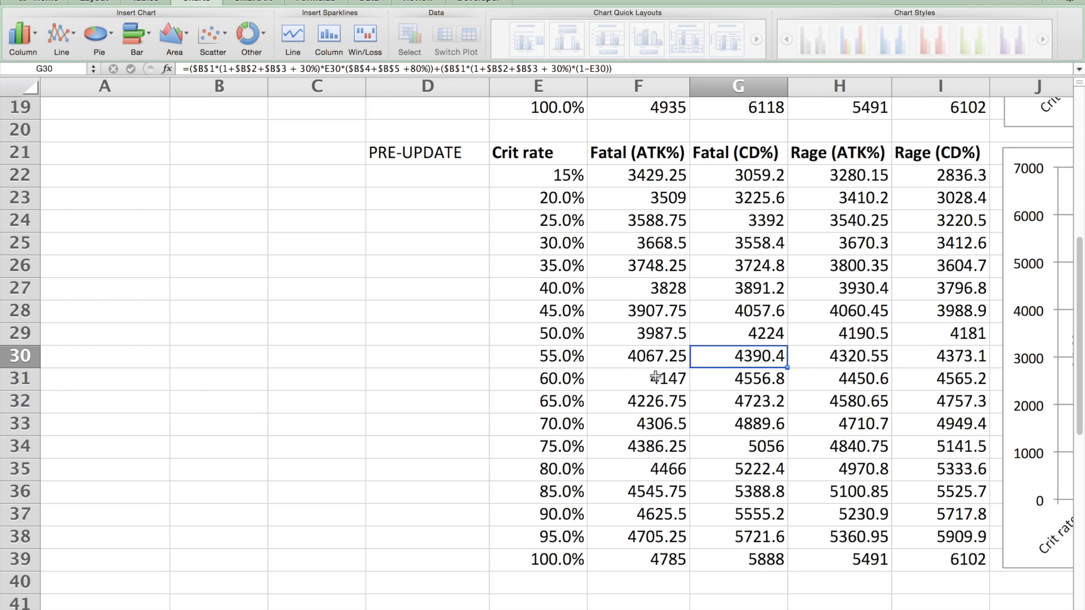
key(ctrl+Up)
key(ctrl+Down)
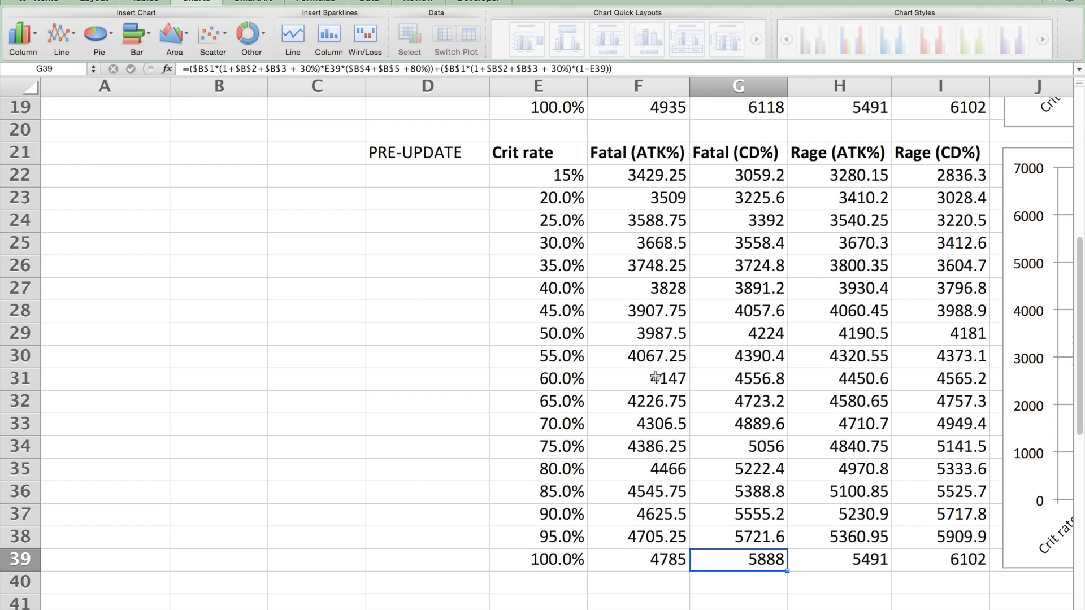
key(ctrl+Up)
key(Right)
key(Right)
key(Right)
key(Left)
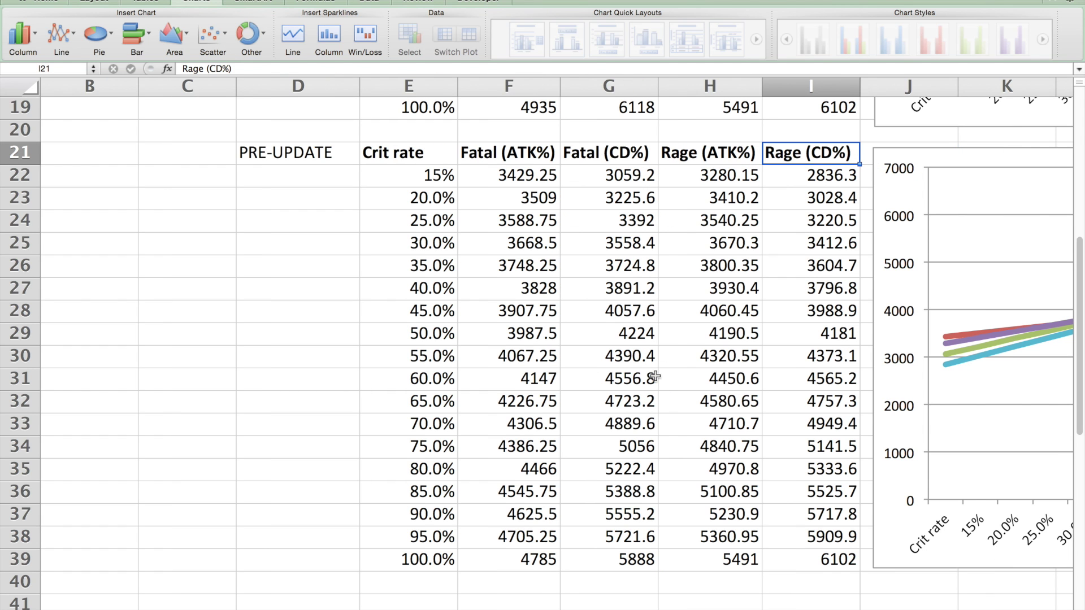
key(Right)
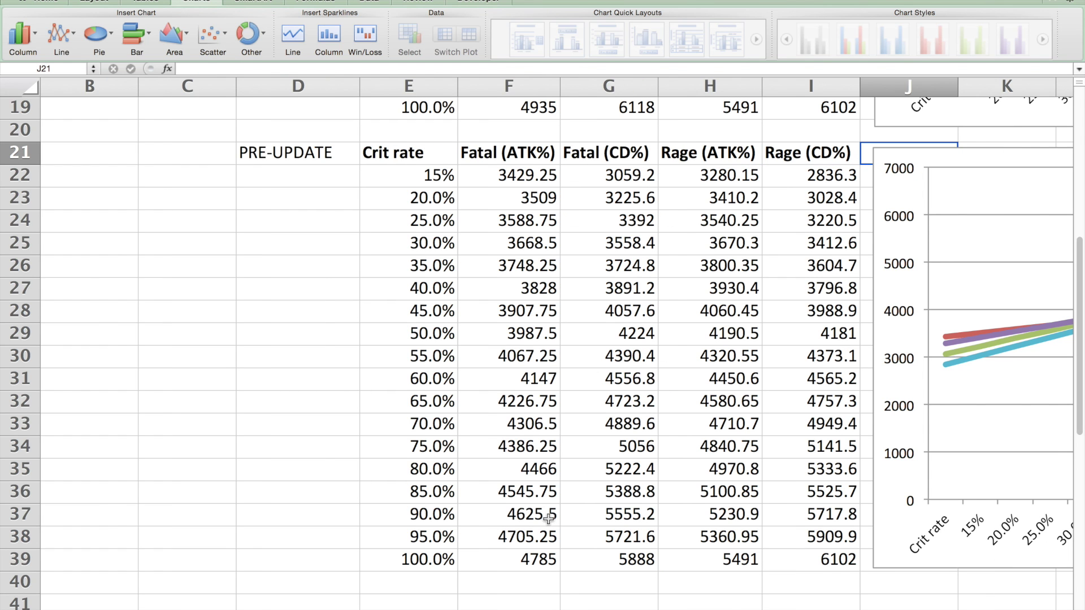
Step: Inspect the line chart, selecting its Fatal (CD%) line and plot area
scroll(548, 517, right, 8)
scroll(547, 517, right, 2)
scroll(547, 517, left, 6)
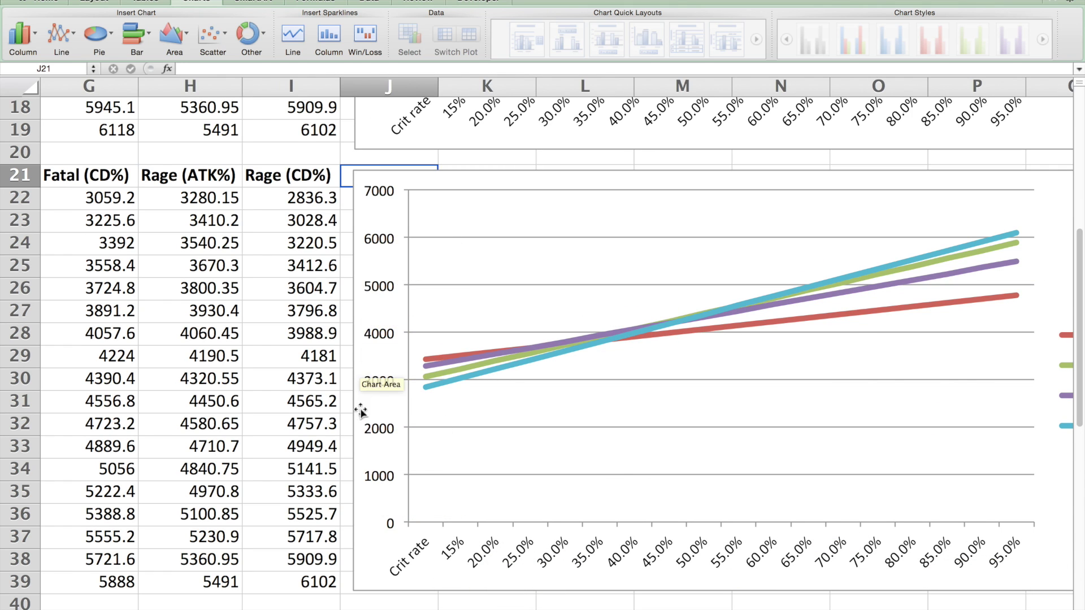
scroll(566, 411, right, 4)
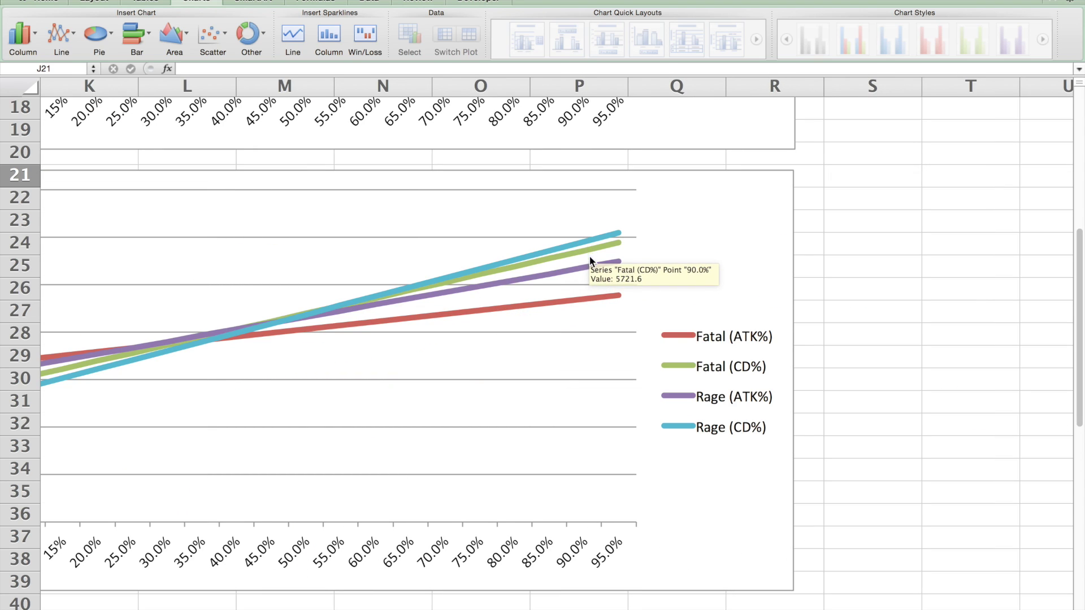
mouse_move(590, 263)
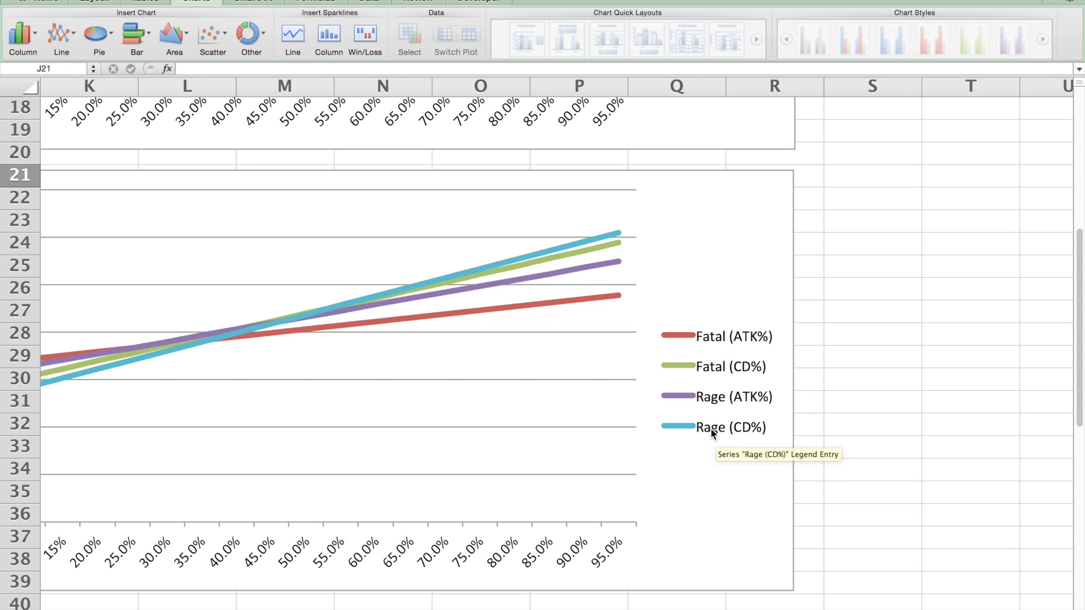
scroll(413, 216, left, 3)
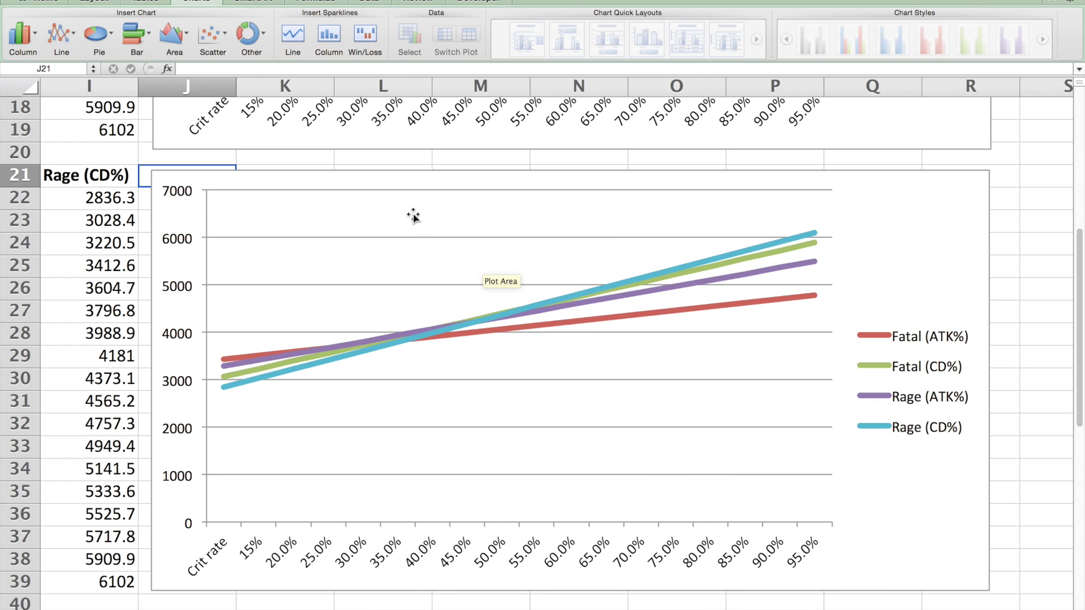
mouse_move(508, 311)
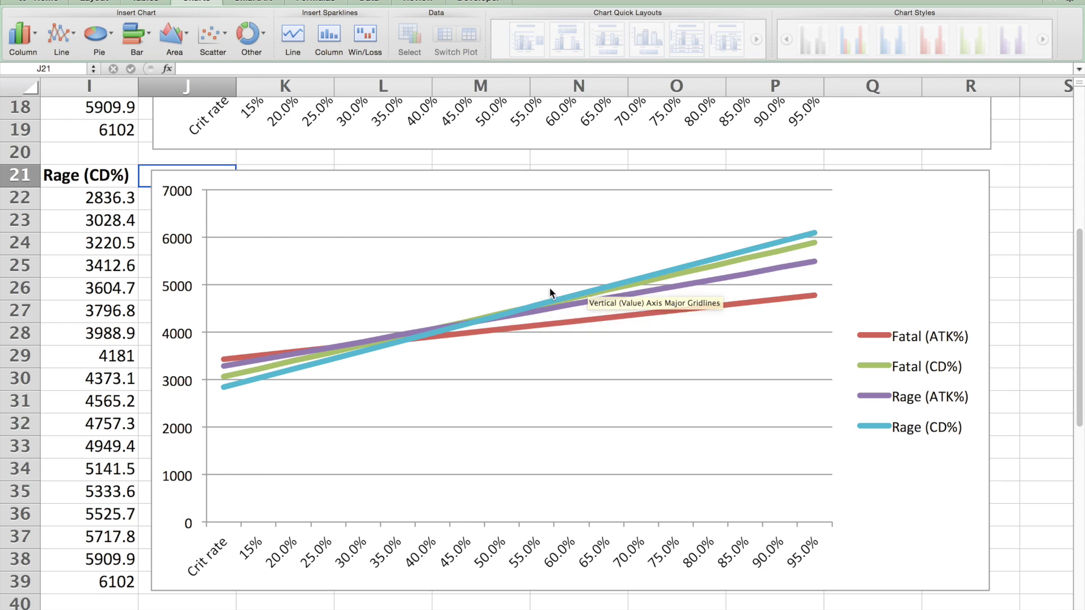
mouse_move(566, 301)
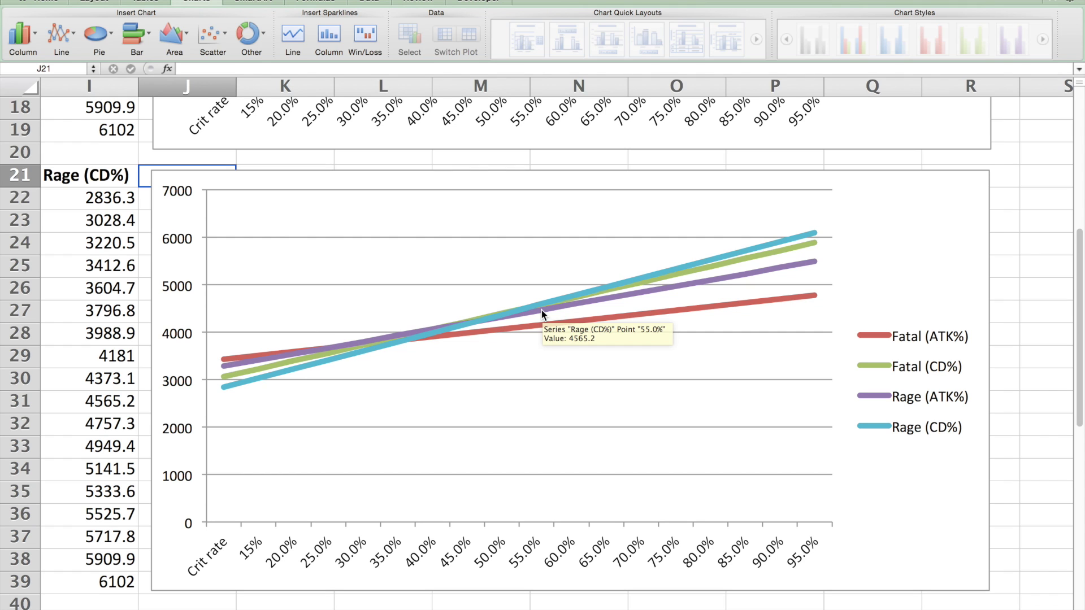
scroll(541, 309, up, 4)
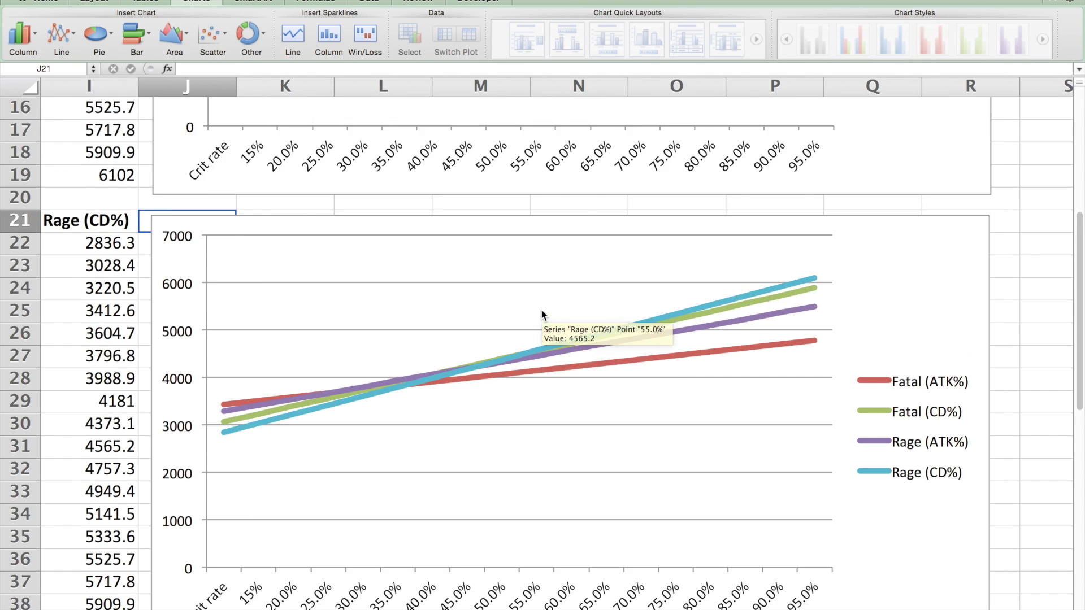
scroll(540, 308, down, 3)
scroll(541, 308, up, 10)
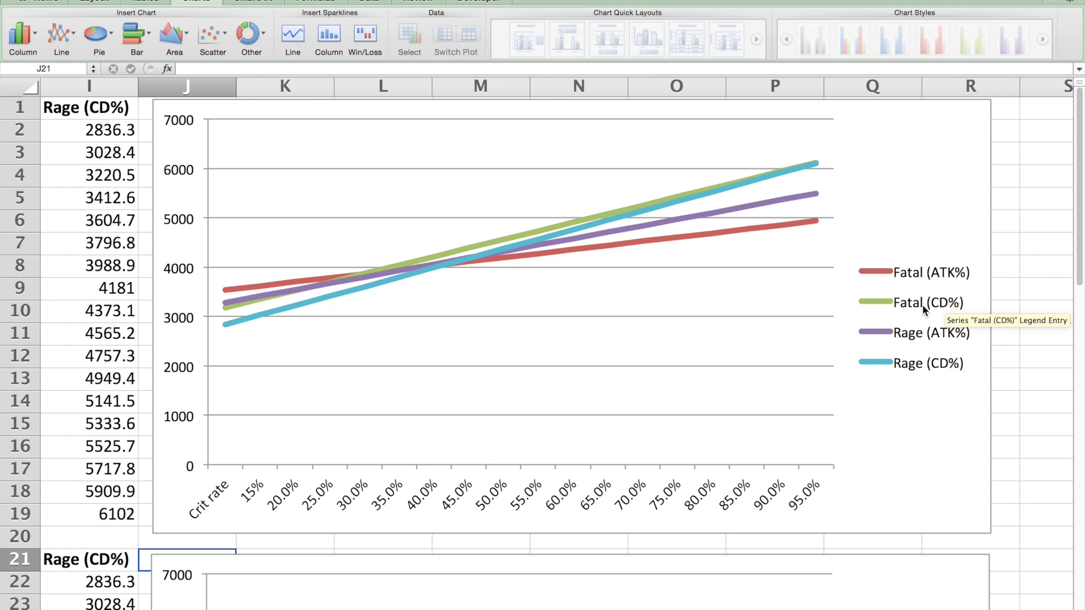
click(618, 212)
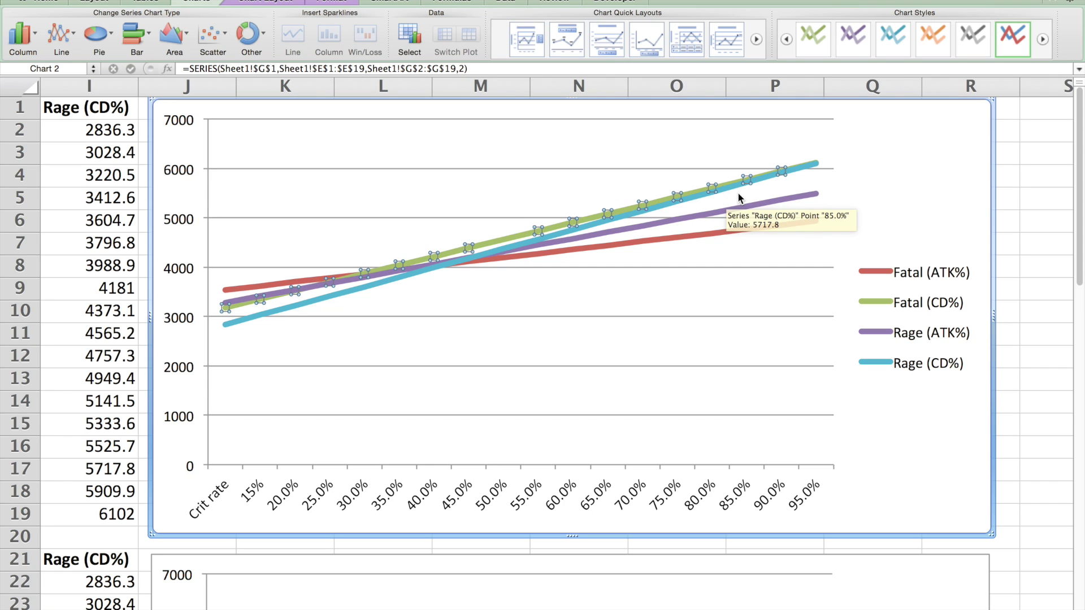
click(711, 164)
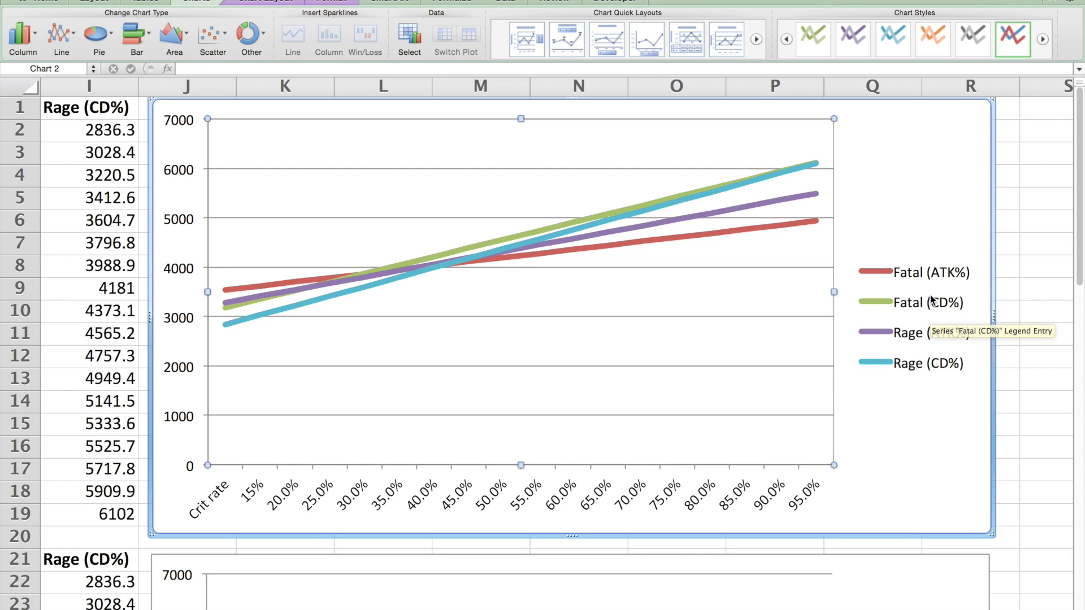
click(1022, 265)
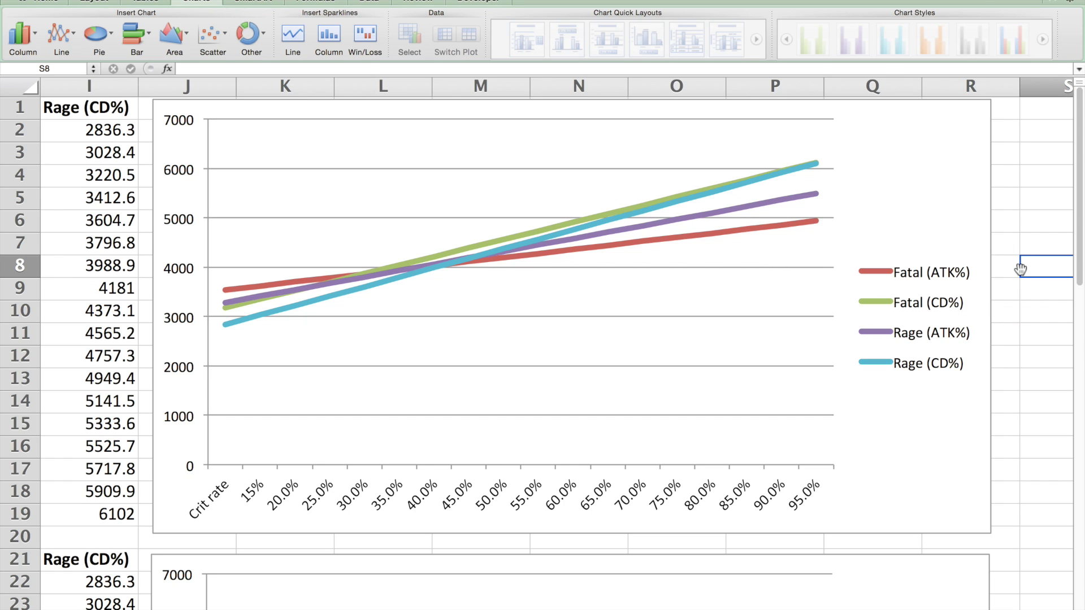
mouse_move(555, 226)
scroll(994, 256, down, 8)
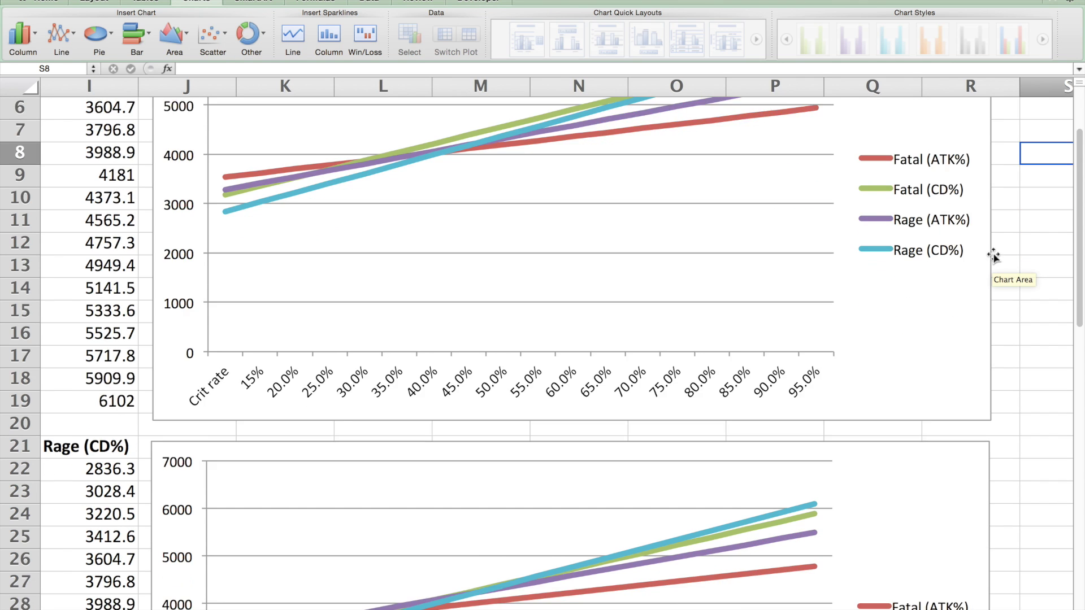
scroll(993, 256, up, 3)
scroll(992, 254, down, 4)
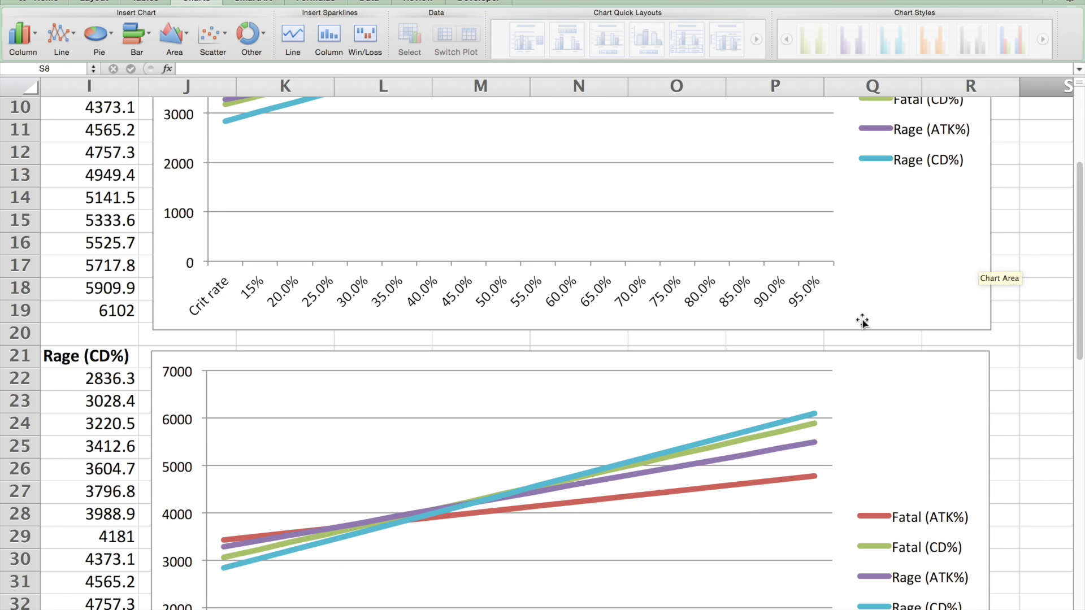
mouse_move(574, 477)
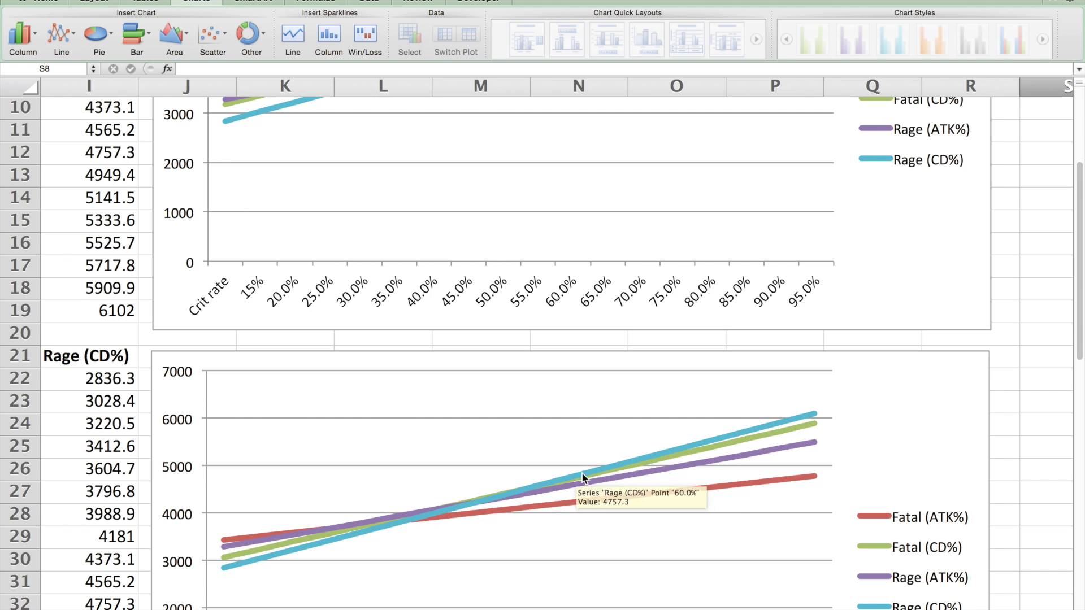
scroll(572, 470, up, 9)
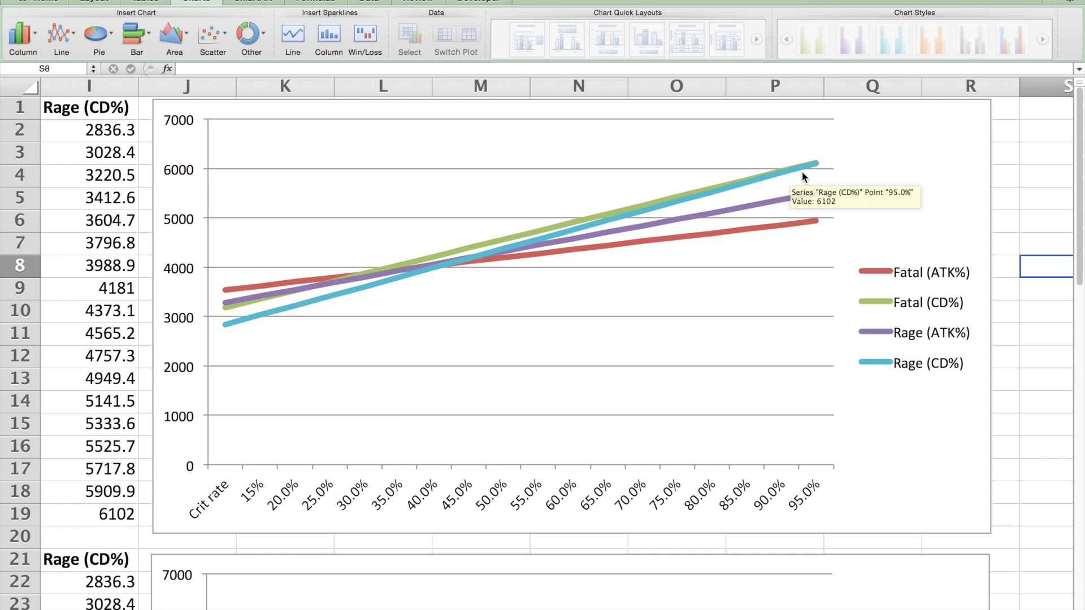
Step: Enter 30% as the CD% subs value in B5
key(ctrl+Up)
key(ctrl+Left)
key(ctrl+Left)
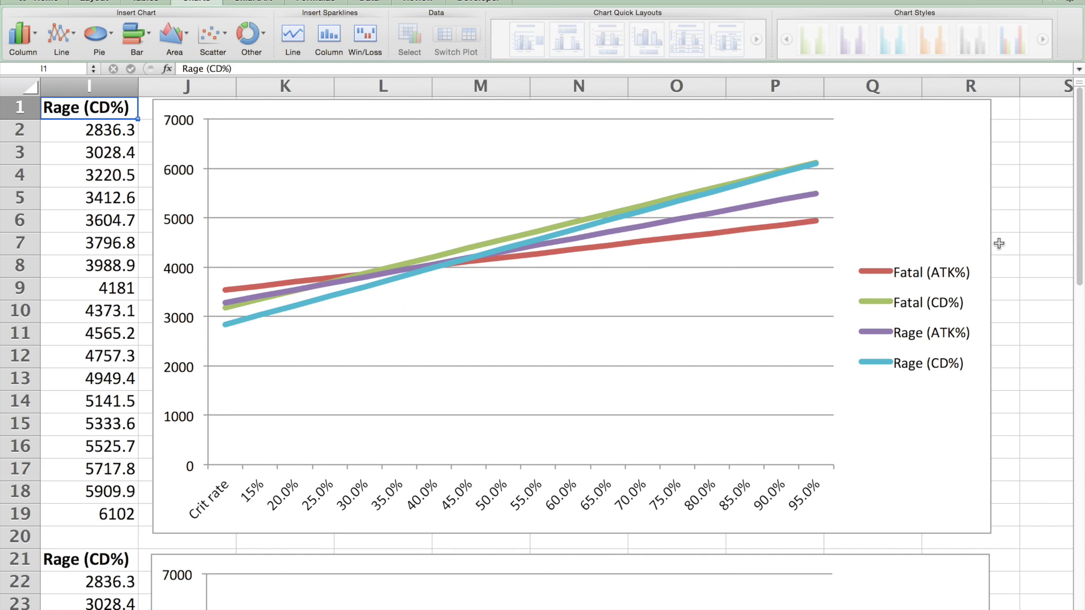
key(ctrl+Left)
key(ctrl+Left)
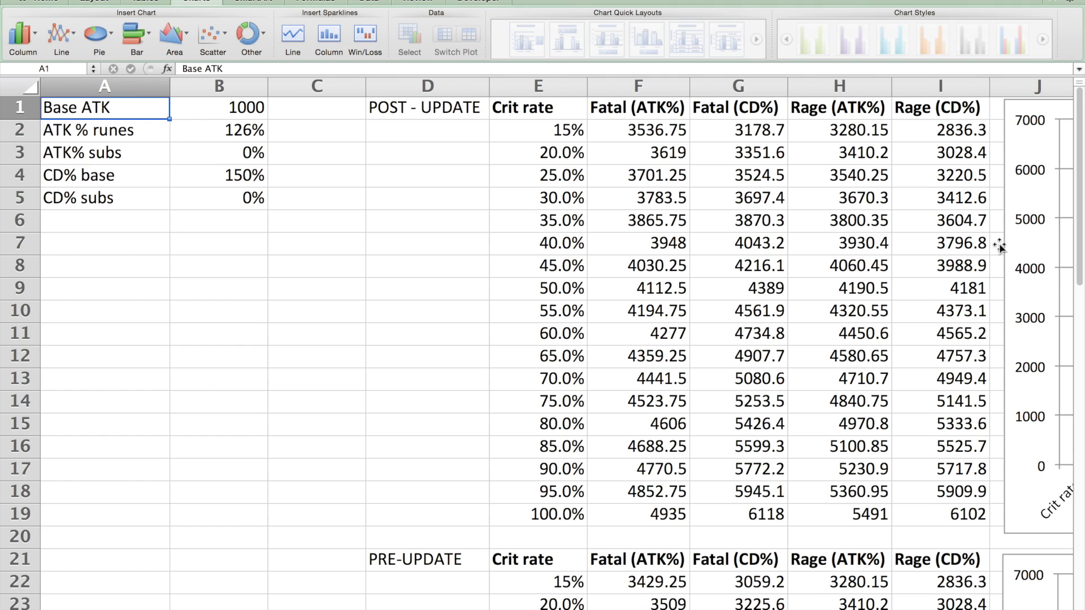
key(Down)
key(Down)
key(Down)
key(Down)
key(Right)
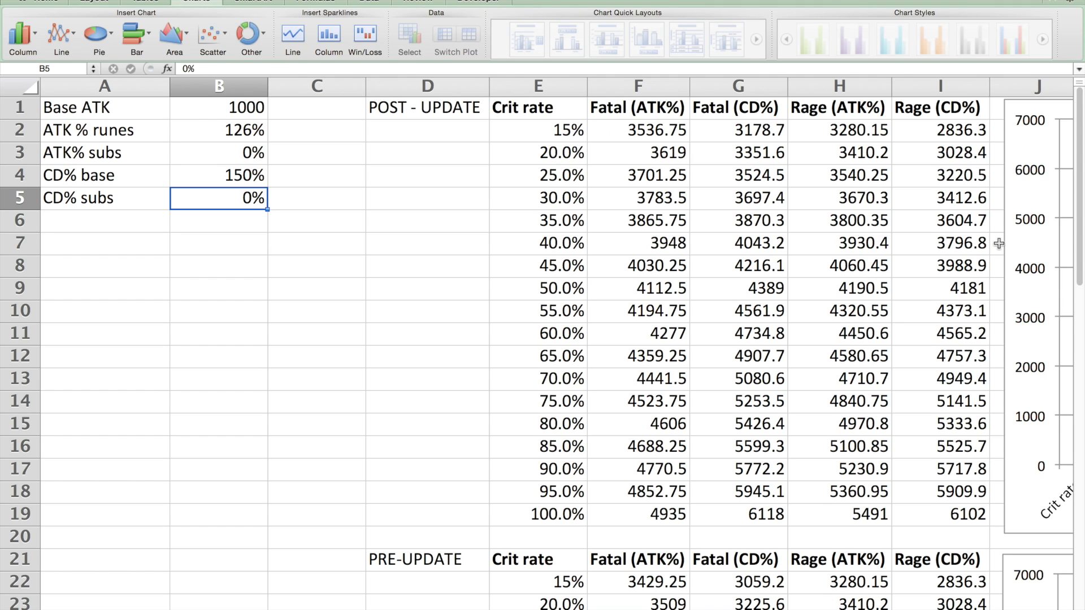
text(30%)
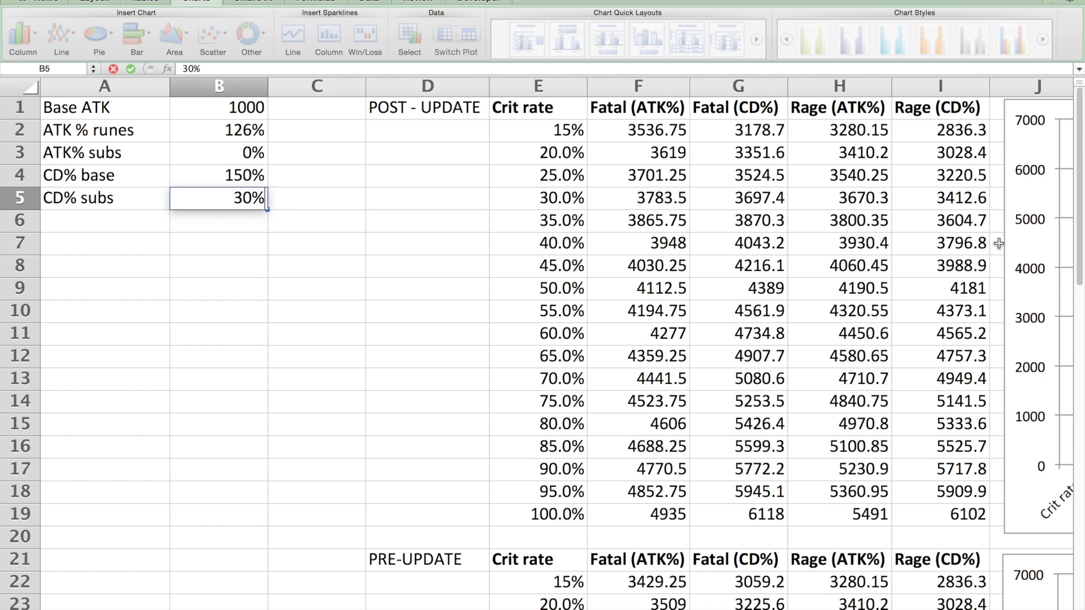
key(Return)
Step: Check the recalculated table and chart, then select the ATK% subs cell B3
key(Up)
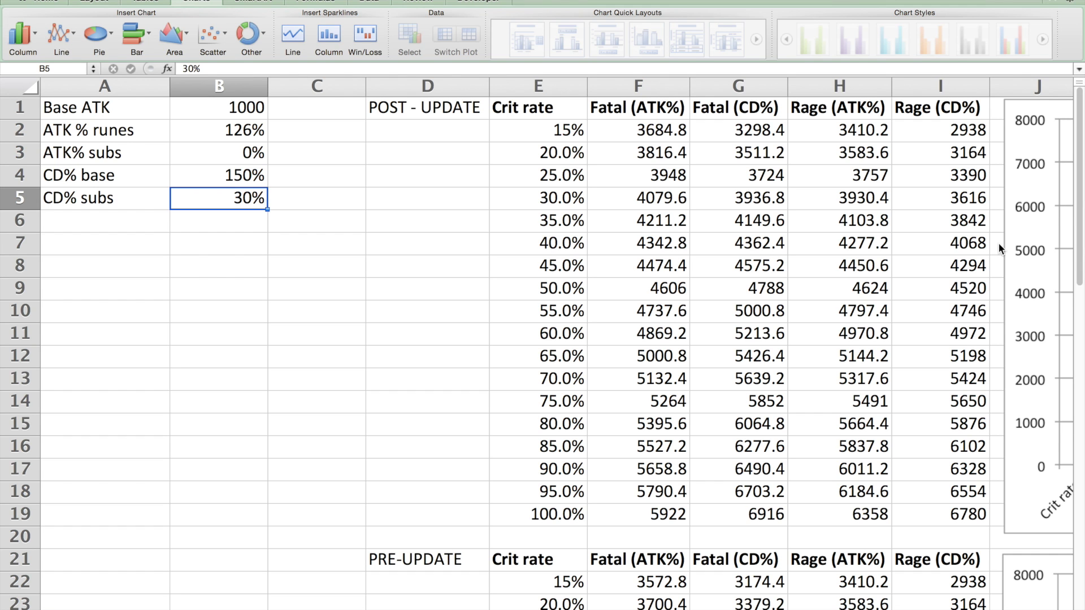
key(ctrl+Right)
key(ctrl+Right)
key(ctrl+Right)
key(ctrl+Left)
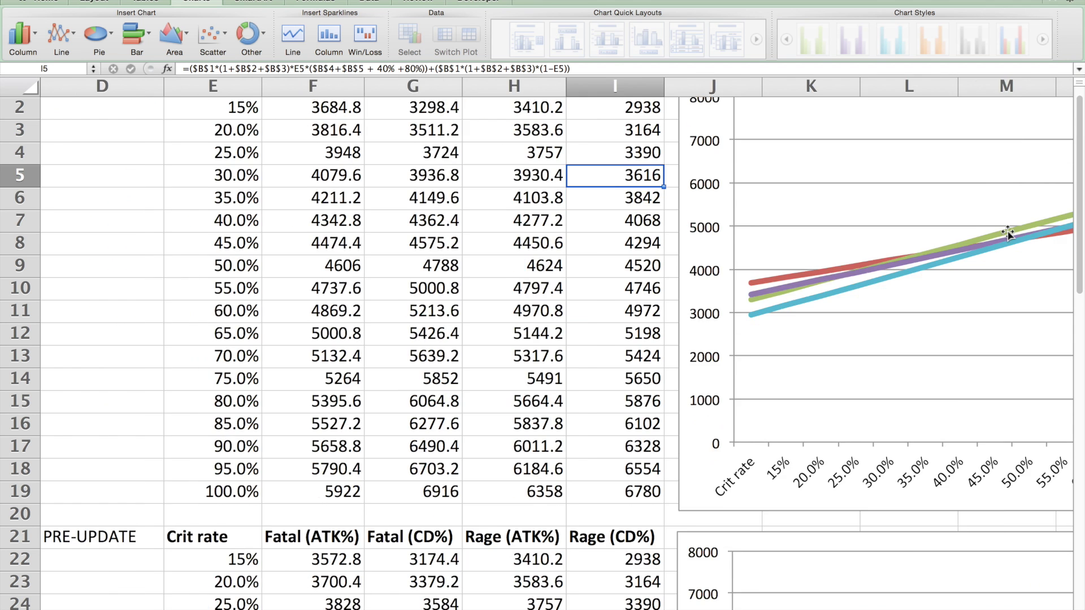
scroll(999, 244, left, 3)
scroll(1006, 238, right, 8)
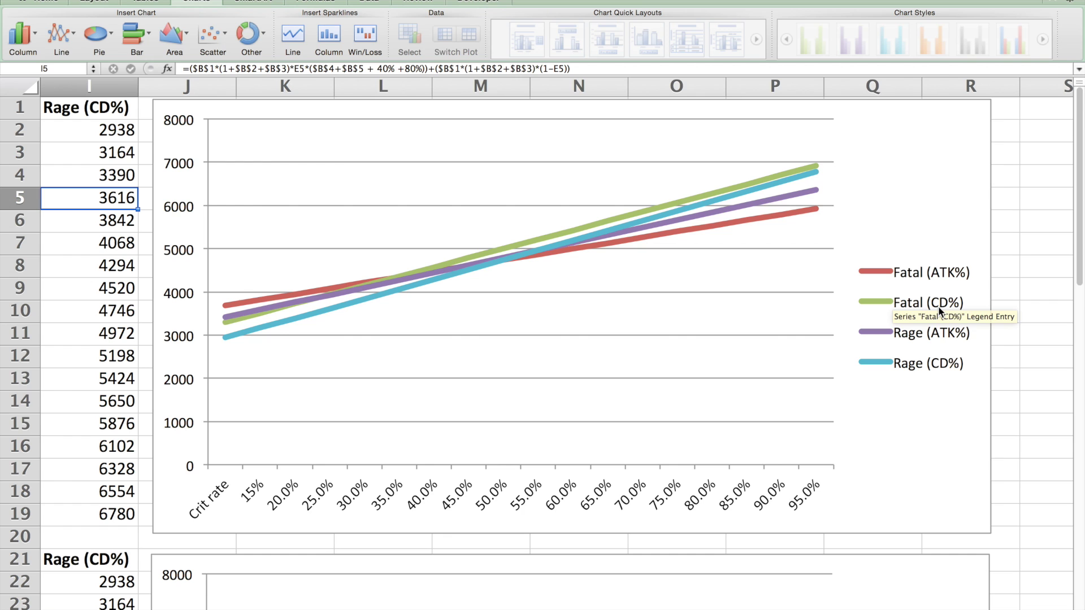
scroll(1007, 275, left, 8)
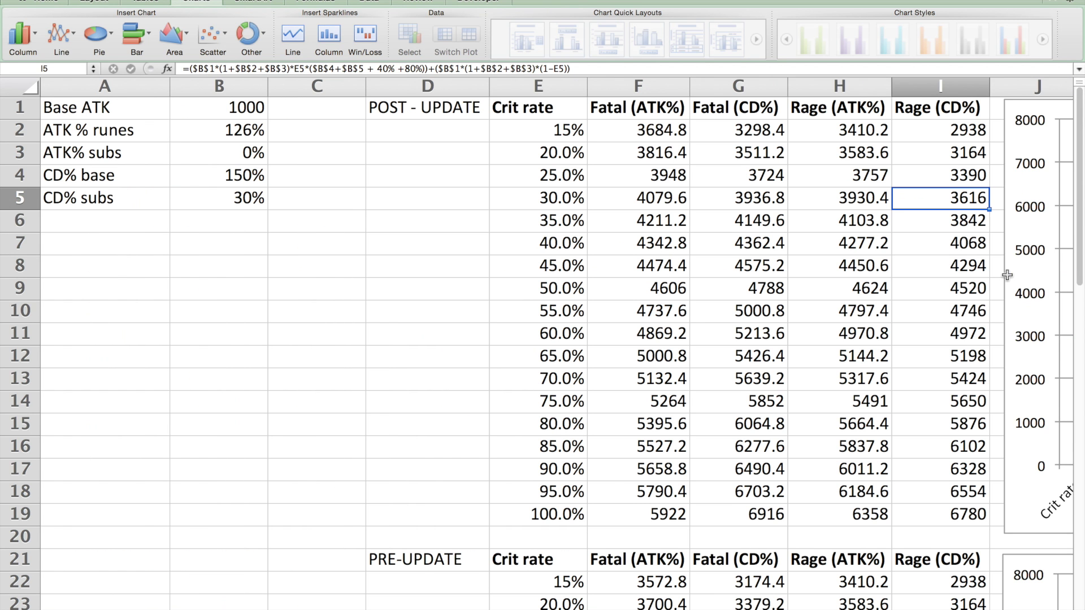
click(236, 155)
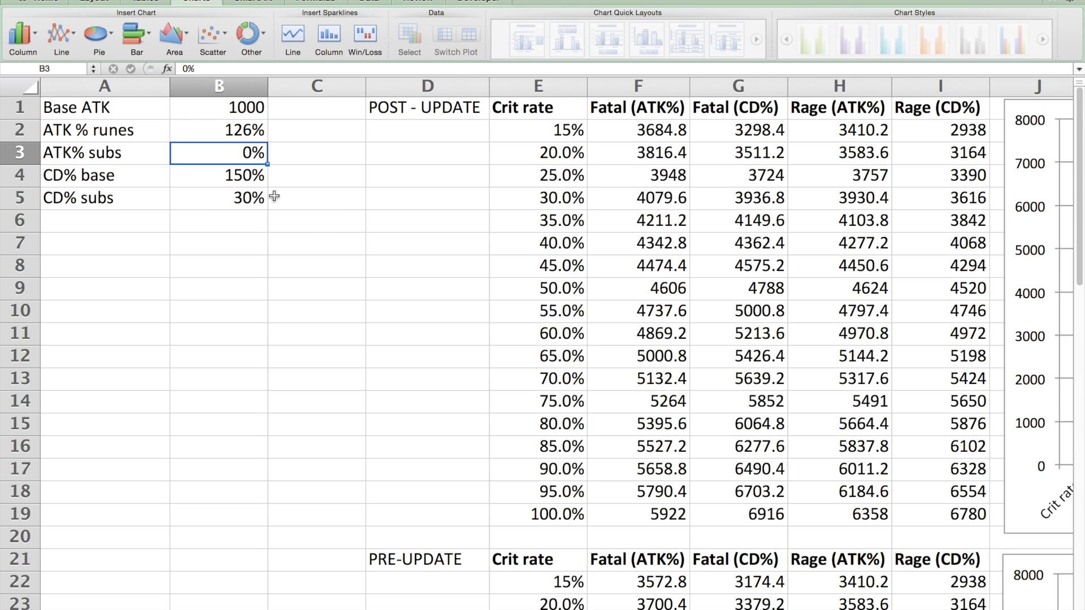
Step: Set ATK% subs in B3 to 20% and check the chart
text(20)
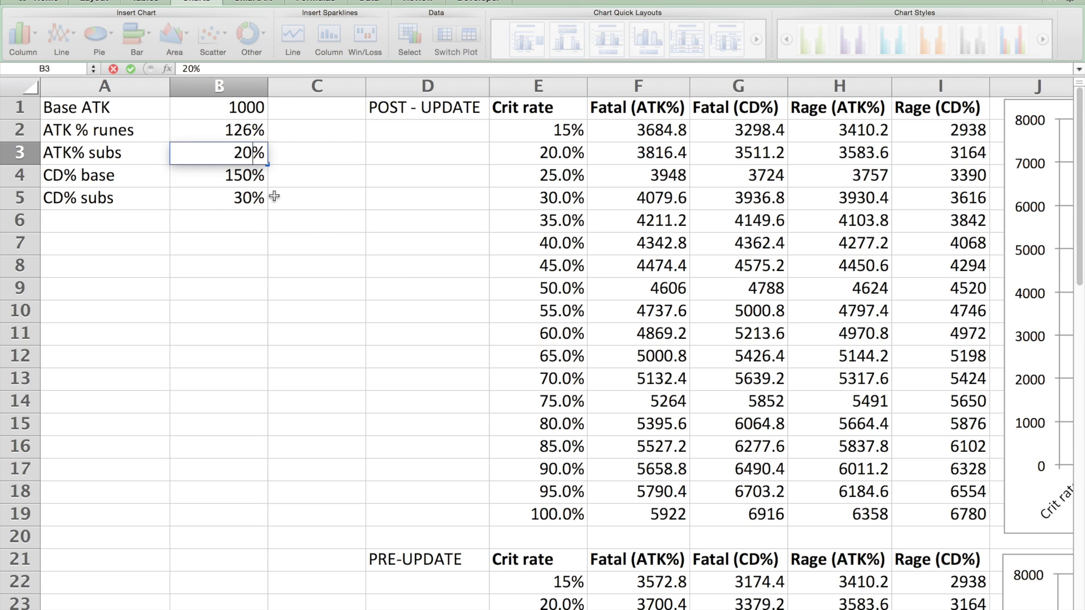
key(Return)
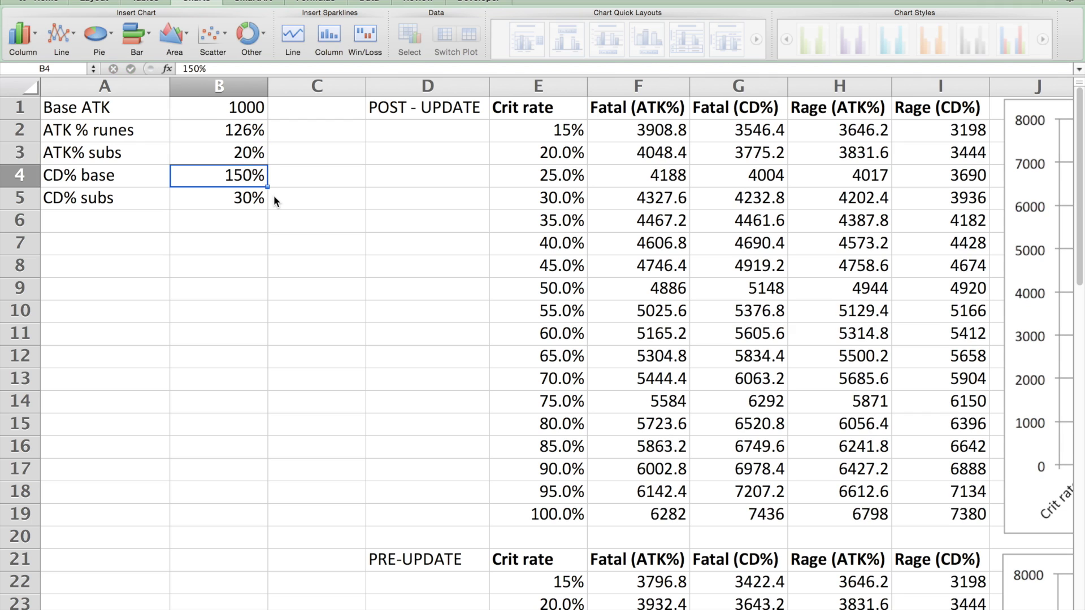
scroll(274, 196, right, 5)
scroll(274, 197, right, 4)
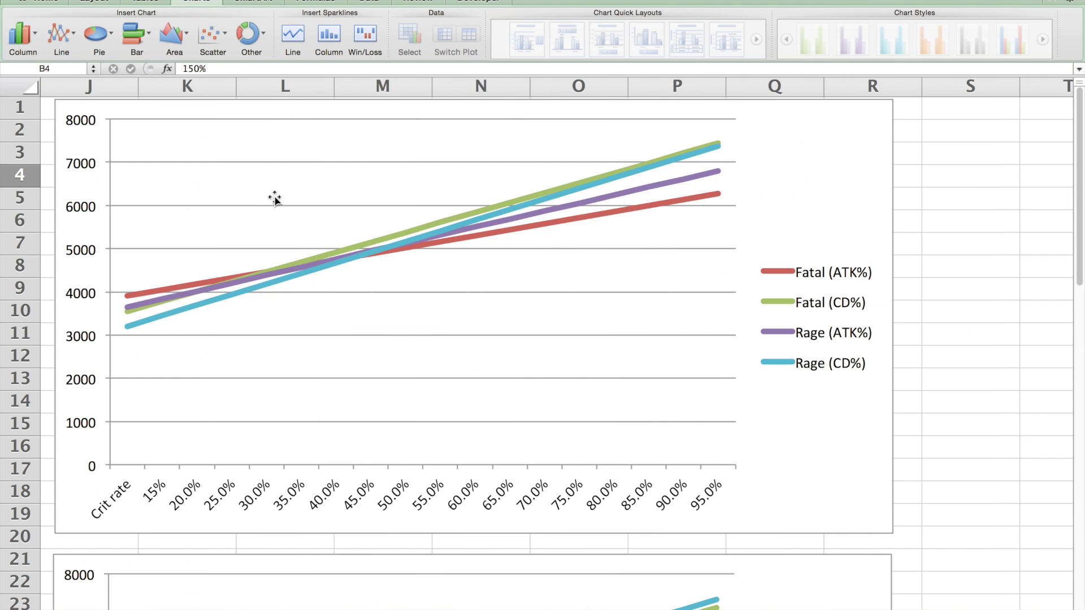
scroll(956, 255, left, 9)
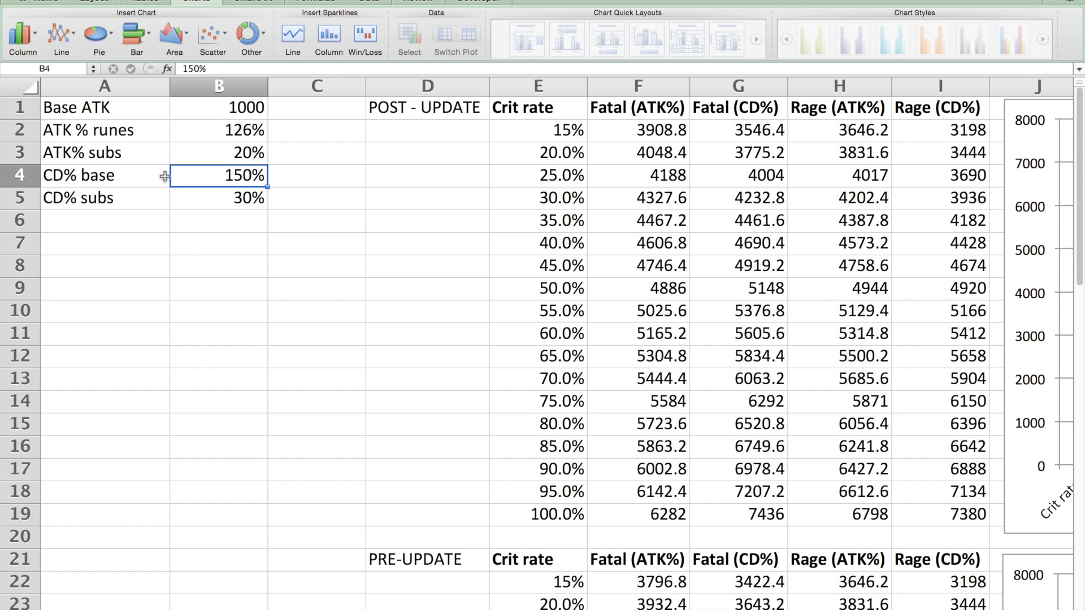
Step: Reset CD% subs in B5 to 0% and review the updated chart
click(245, 193)
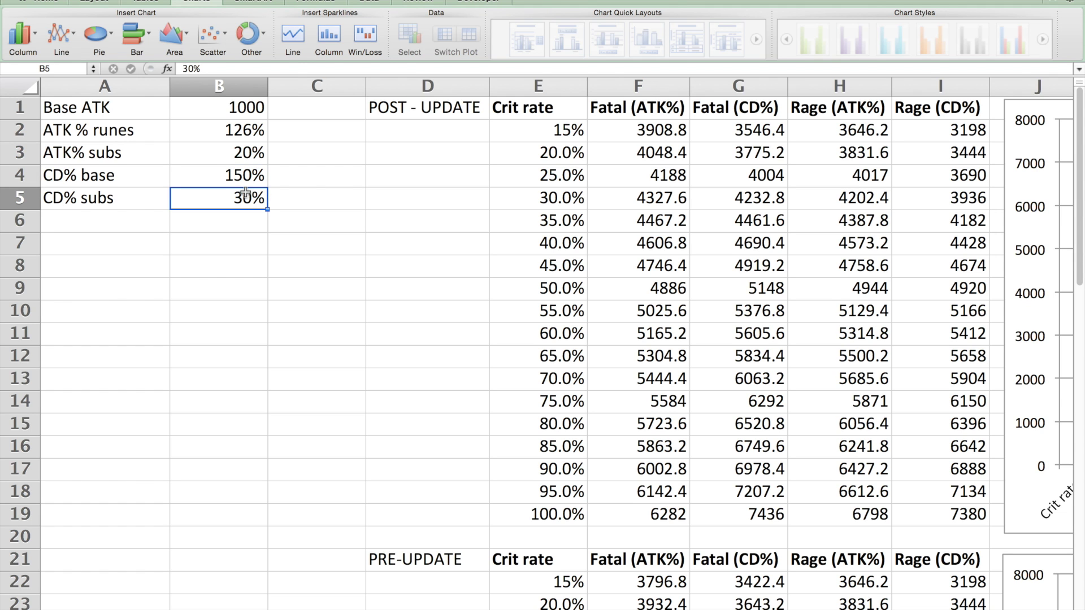
text(0)
key(Return)
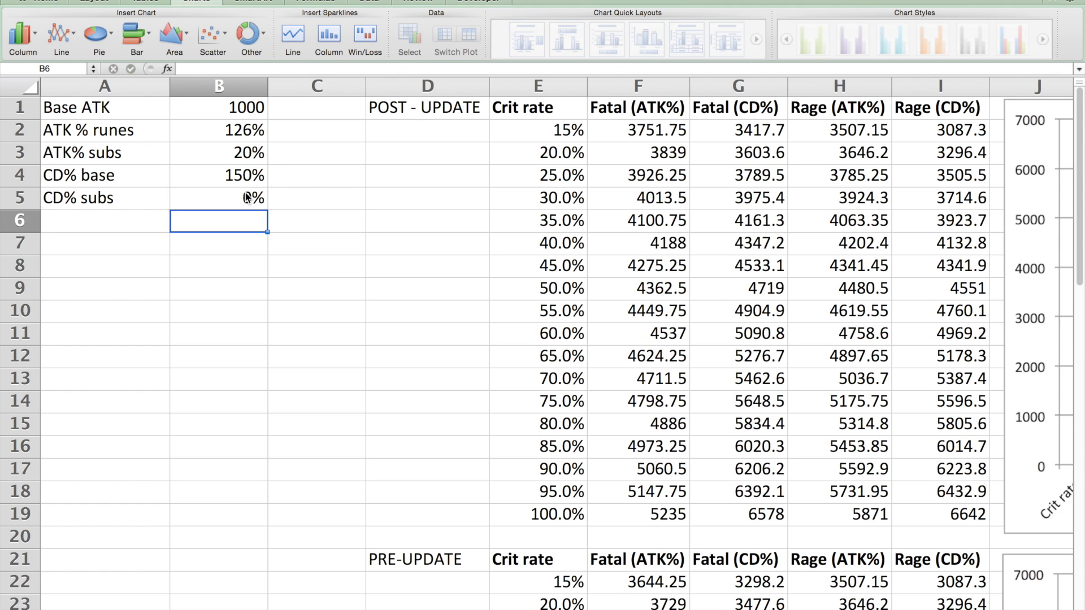
scroll(245, 198, right, 2)
scroll(245, 196, right, 15)
scroll(245, 197, left, 7)
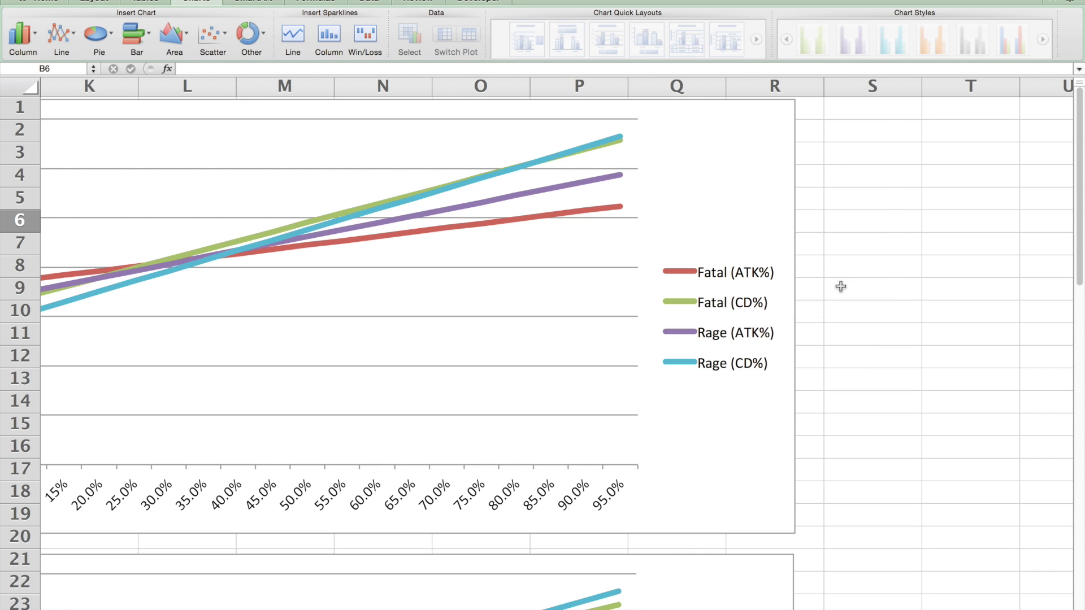
scroll(792, 284, left, 10)
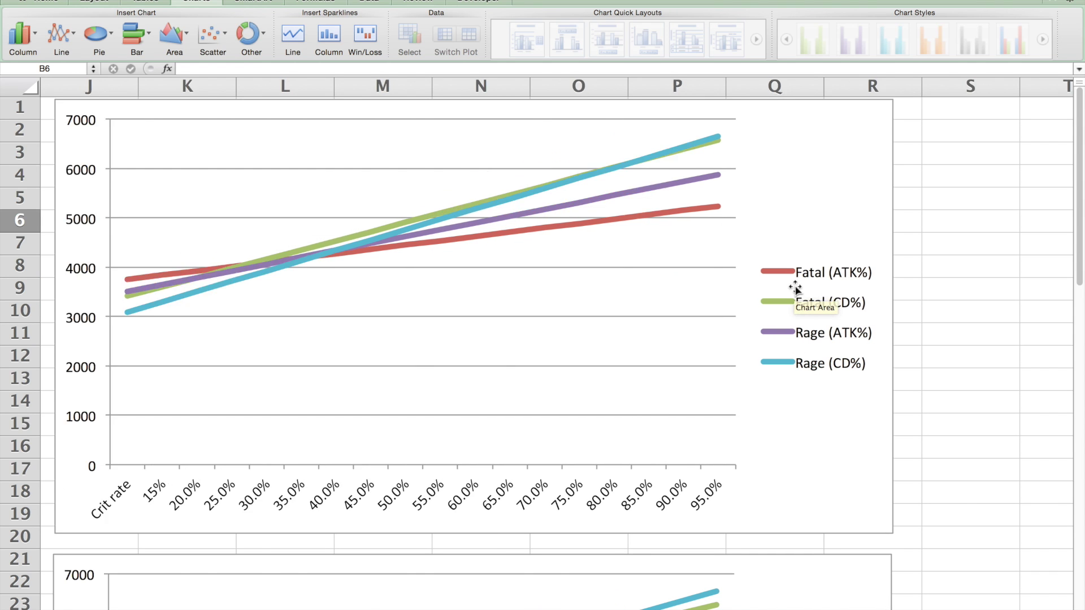
click(245, 151)
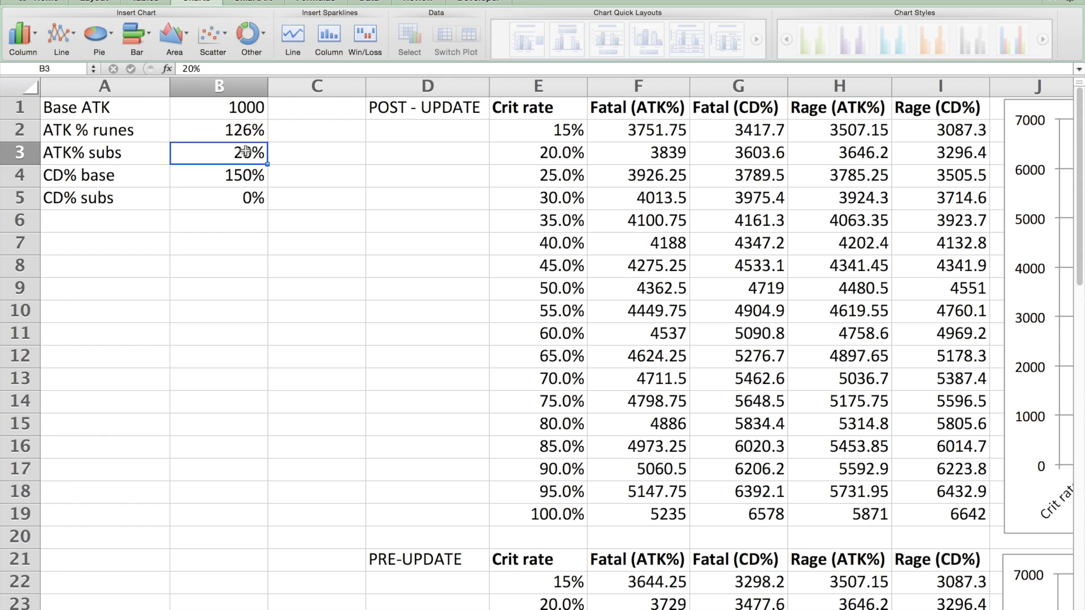
Step: Enter 40% for ATK% subs in B3 and view the risen chart lines
text(40)
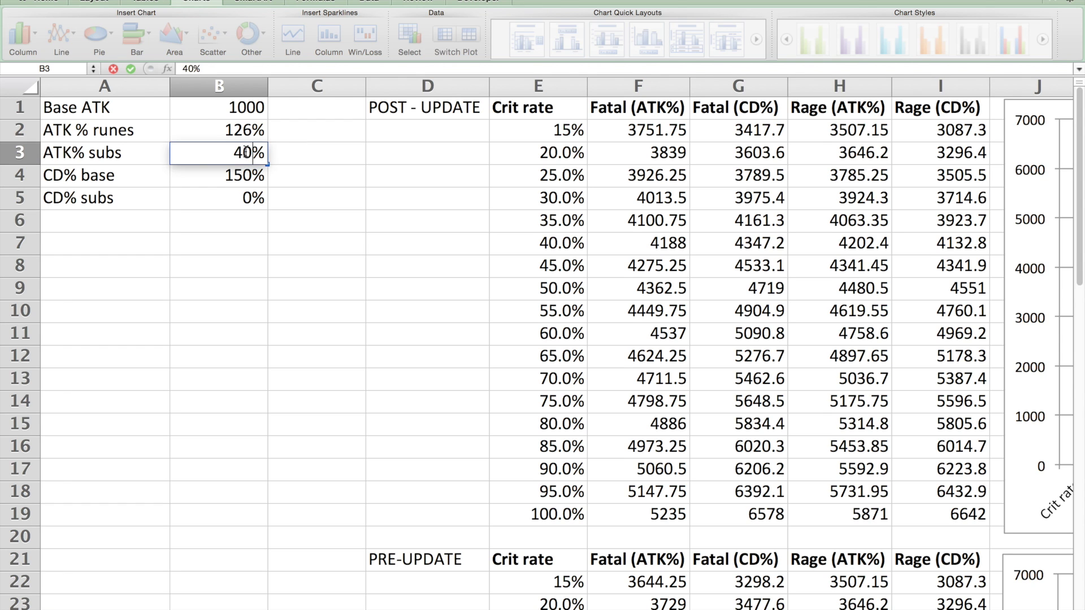
key(Return)
scroll(362, 168, right, 2)
scroll(362, 168, right, 10)
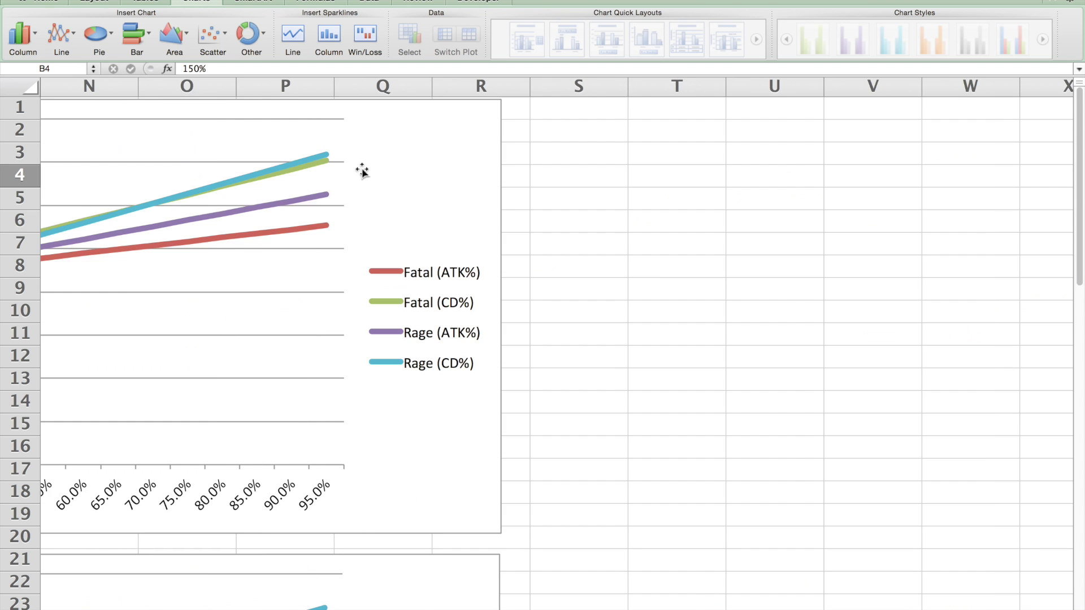
scroll(363, 169, left, 2)
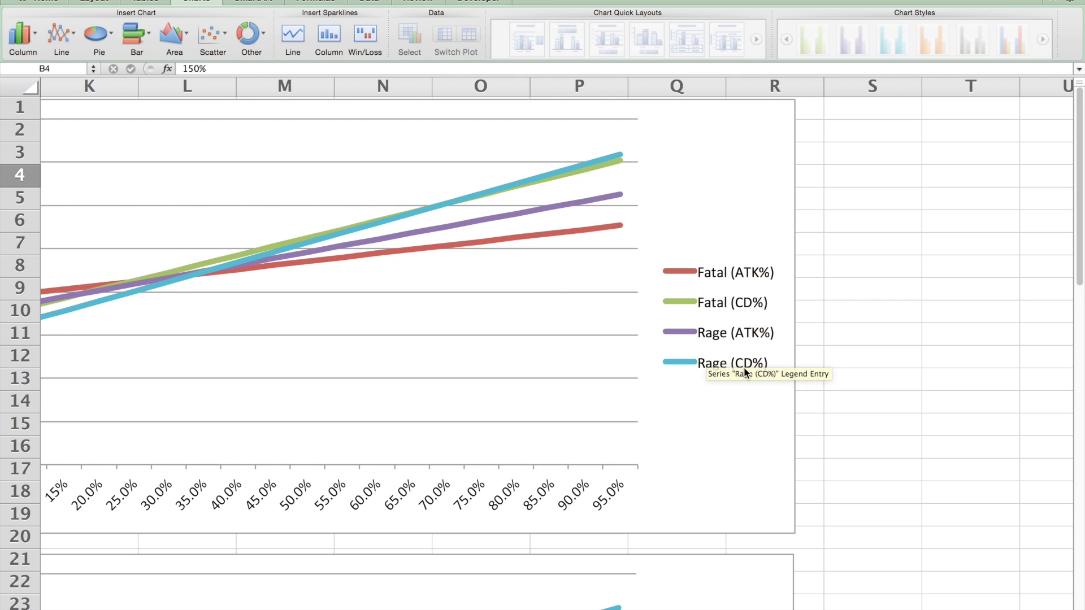
mouse_move(462, 208)
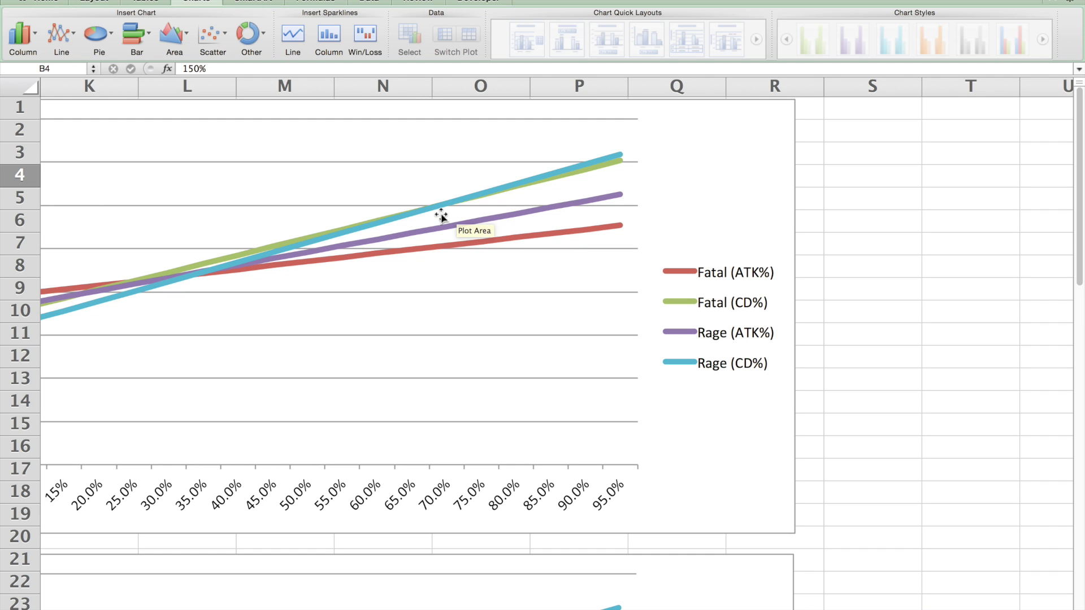
scroll(932, 281, left, 10)
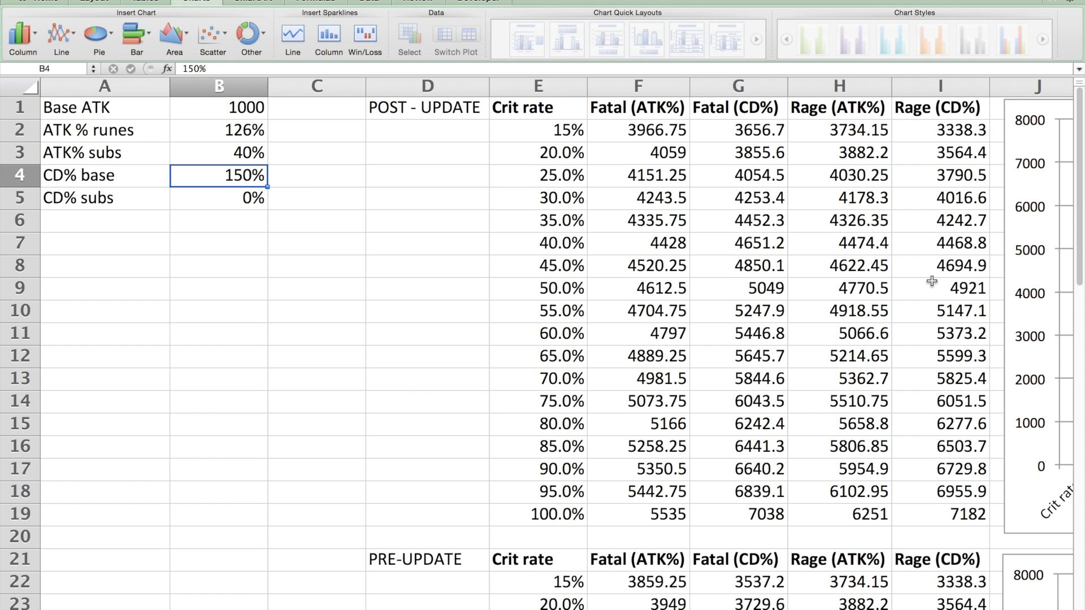
scroll(932, 281, right, 4)
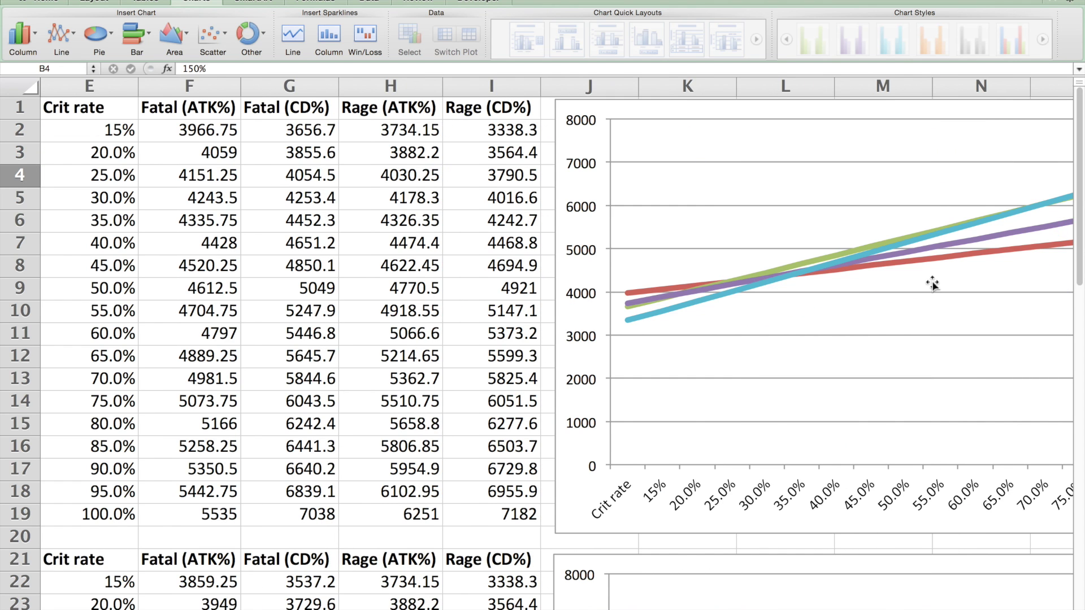
scroll(932, 284, right, 5)
scroll(931, 283, left, 9)
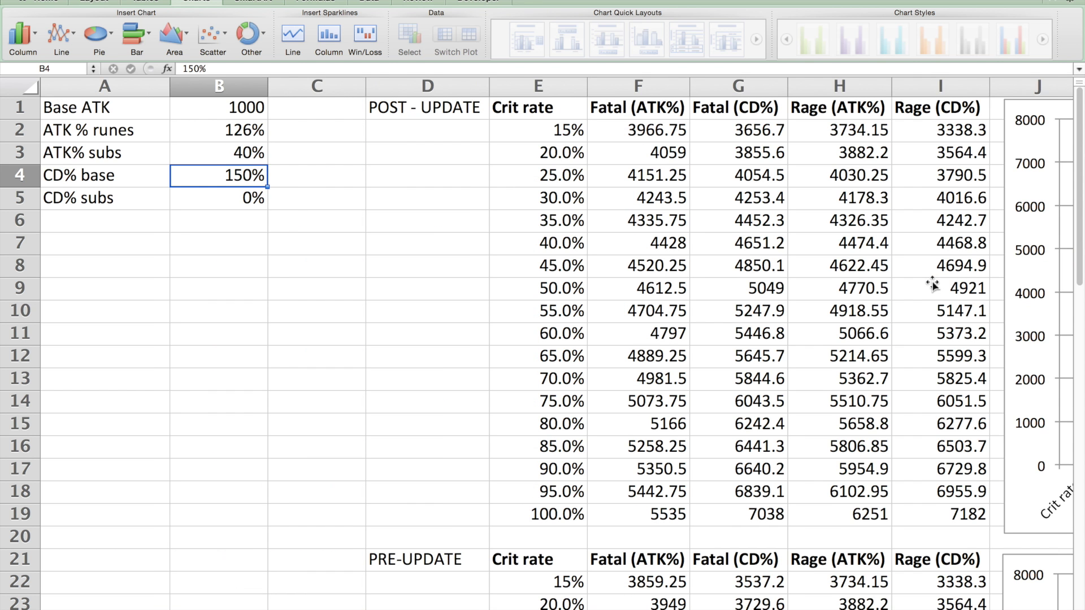